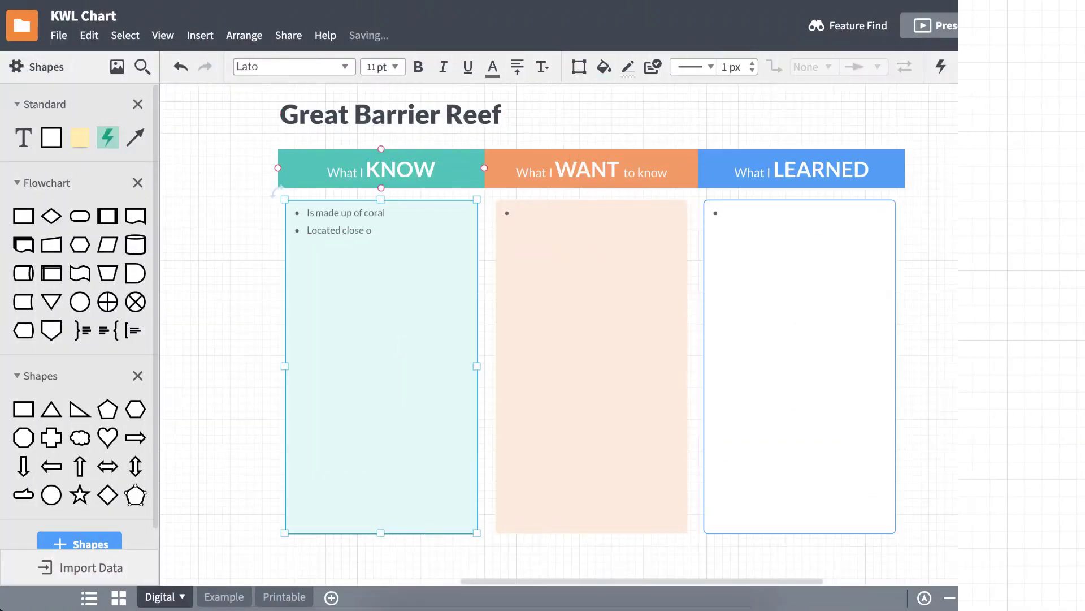
# Step: Continue the What I KNOW list with "Located close to Australia", "Has an incredible ecosystem" and bullets on plastic waste, illegal swimming and rare marine life
pyautogui.write('Australia')
pyautogui.press('Return')
pyautogui.write('Has an incredible ecosystem')
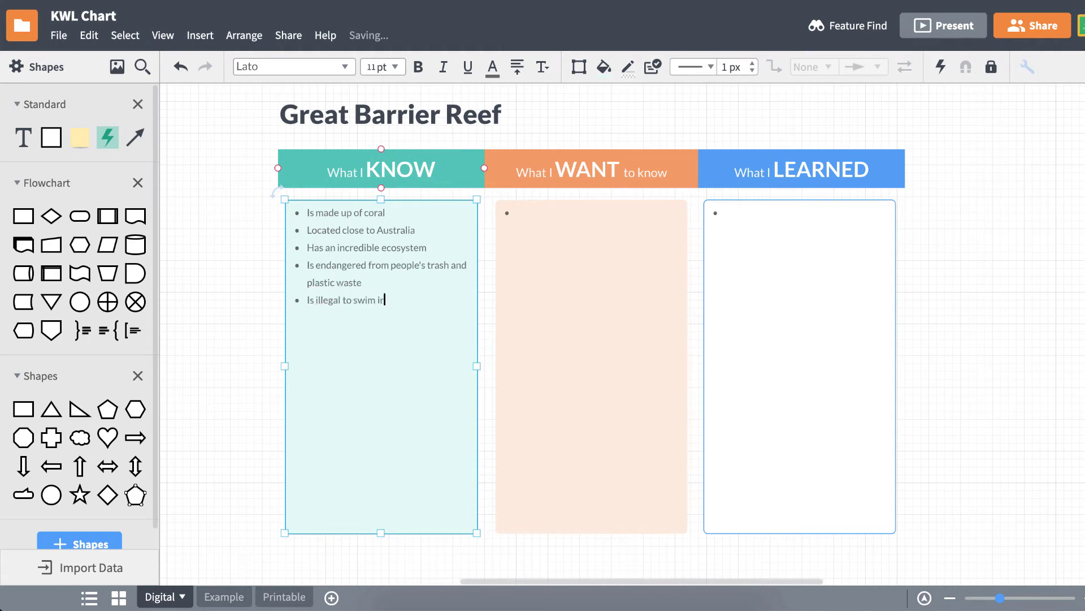
# Step: Start the What I WANT to know list with "How big is it?", "What's in it?" and "How much funding would clean it up?"
pyautogui.doubleClick(591, 254)
pyautogui.write('How big is it?')
pyautogui.press('Return')
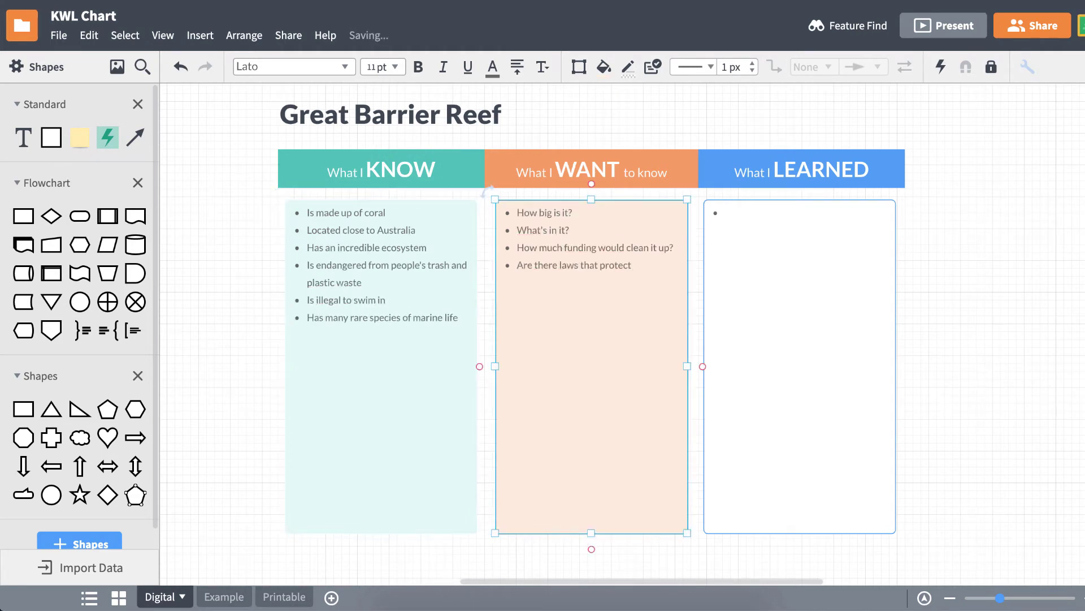
# Step: Add "Are there laws that protect it?", "What are features that make it unique?", "Why should I care?" and "What colors are the coral?"
pyautogui.write('it?')
pyautogui.press('Return')
pyautogui.write('What are features that make it unique? Why should I care? What colors are the coral?')
# Step: Fill the What I LEARNED column with facts on the reef's 133,000 sq mil. area, 2,900 reefs, species, protection, coral loss since 1985 and climate threat
pyautogui.doubleClick(800, 254)
pyautogui.write('Covers around 133,000 sq mil. off the coast of Queensland Australia.')
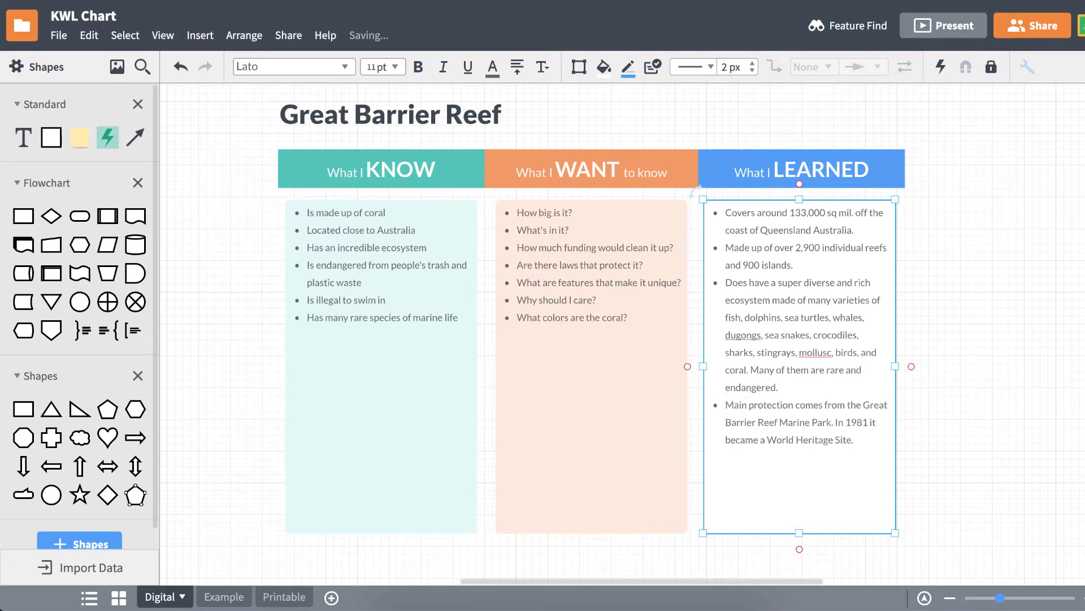
pyautogui.write('Has lost more than half of its coral cover since 1985.')
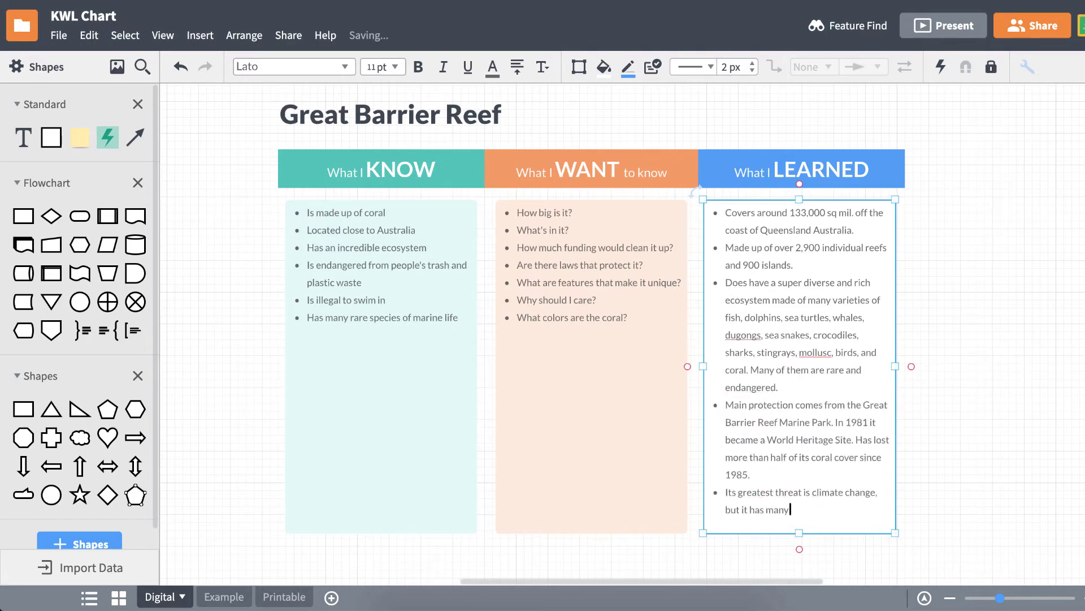
pyautogui.write(' factors that')
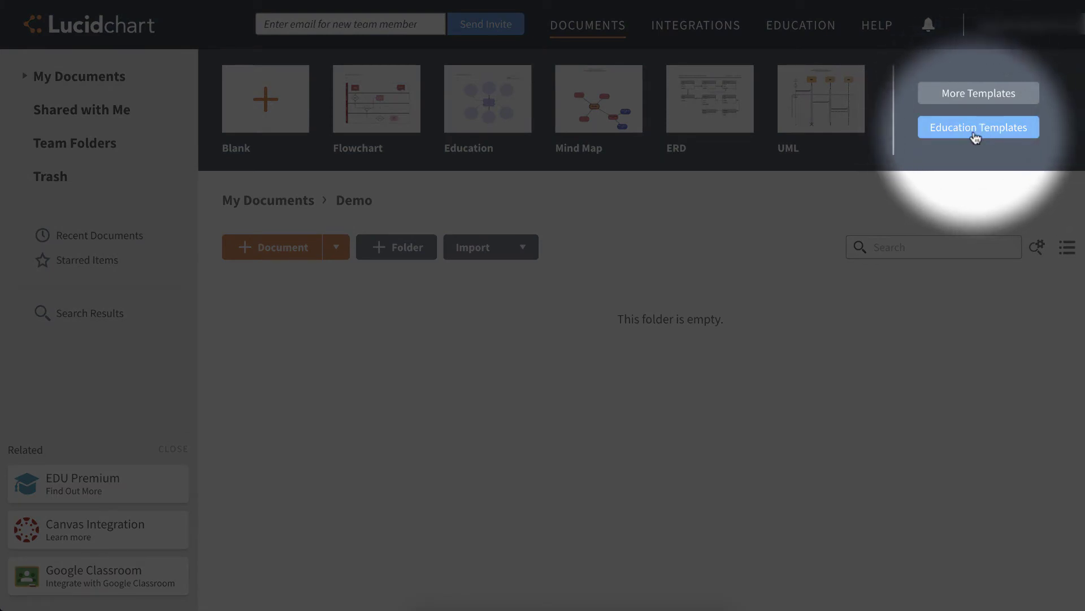
# Step: Open the education template library and search it for KWL
pyautogui.click(977, 138)
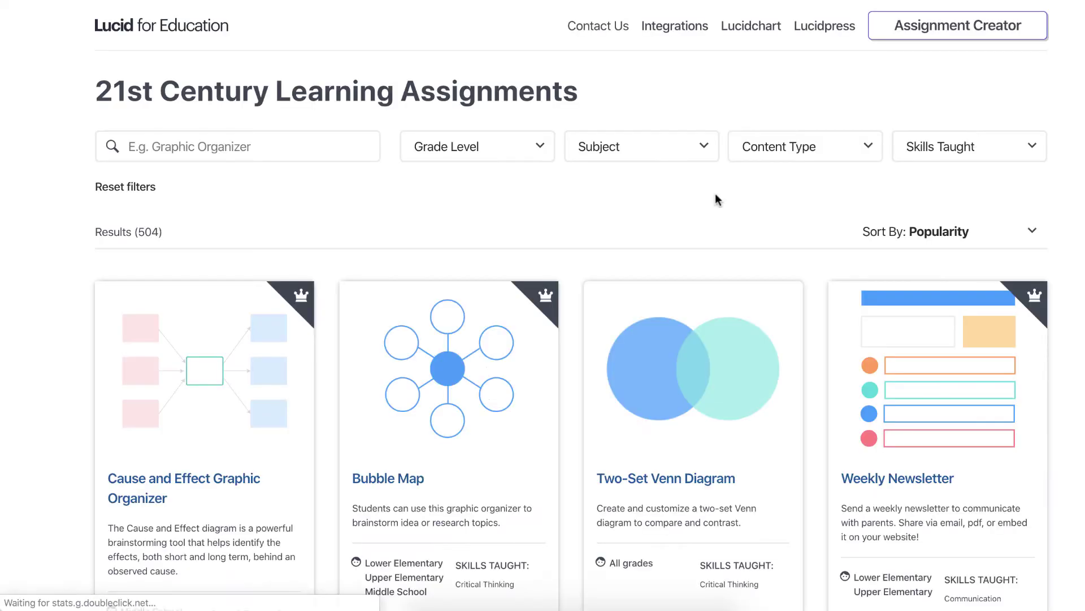
pyautogui.click(214, 147)
pyautogui.write('KWL')
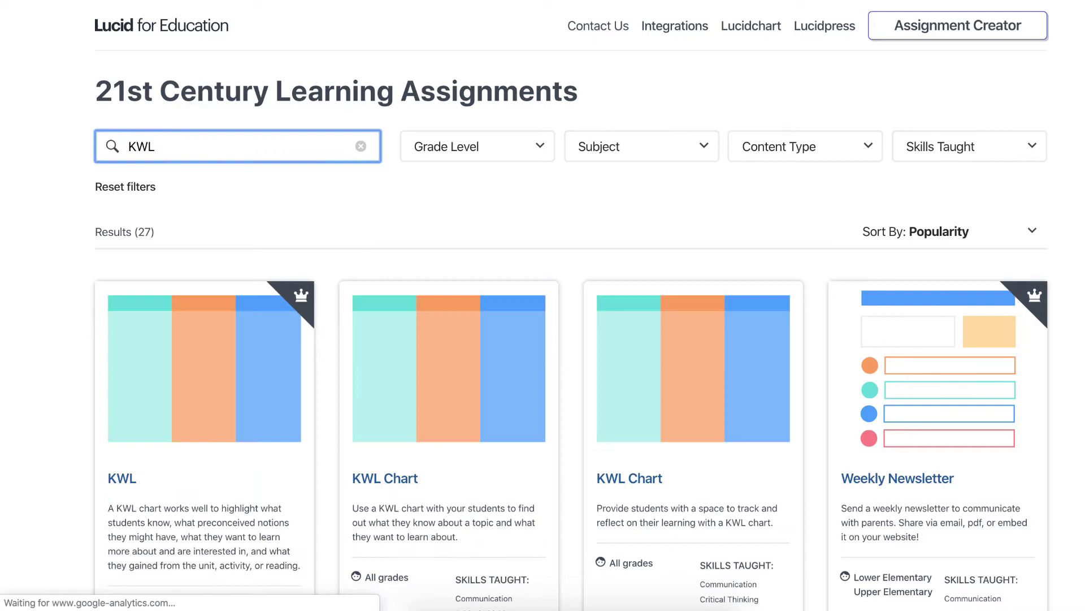
# Step: Choose the premium template named KWL and open it as an editable document
pyautogui.scroll(-3, 60, 398)
pyautogui.click(226, 323)
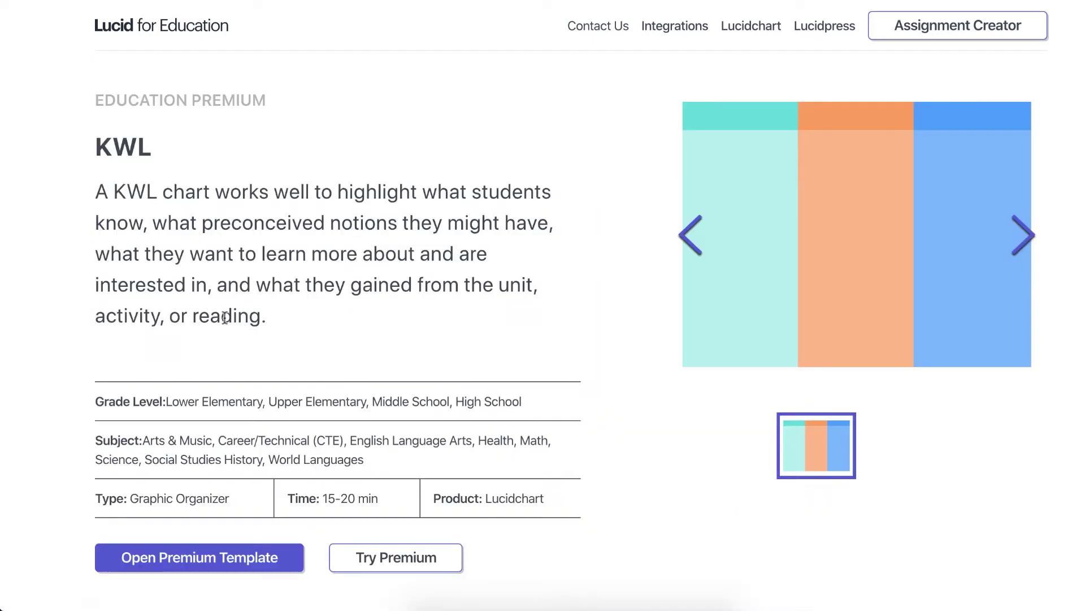
pyautogui.scroll(-1, 32, 450)
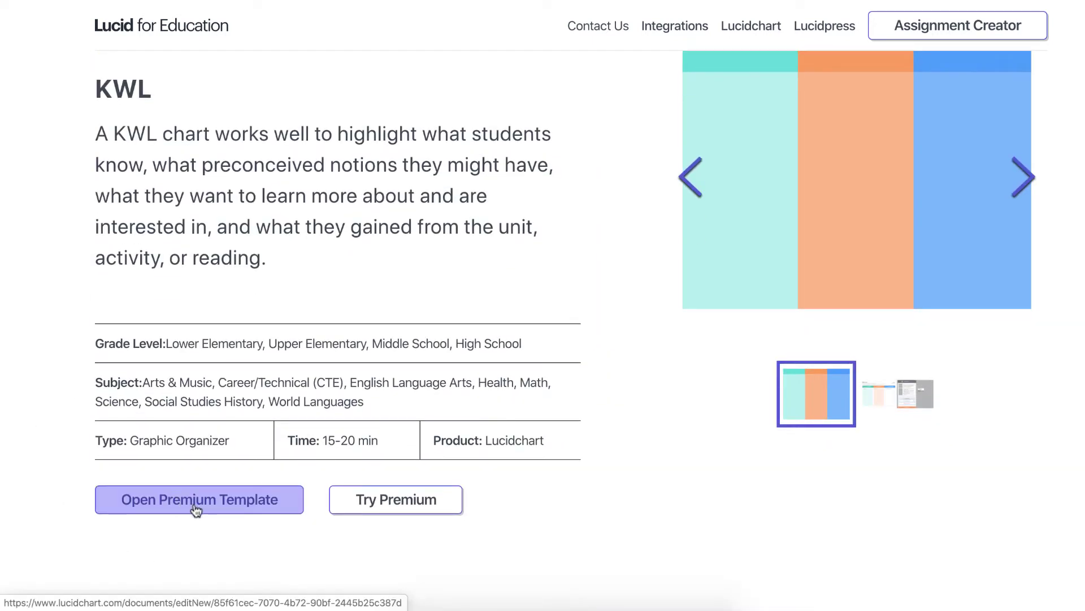
pyautogui.click(195, 509)
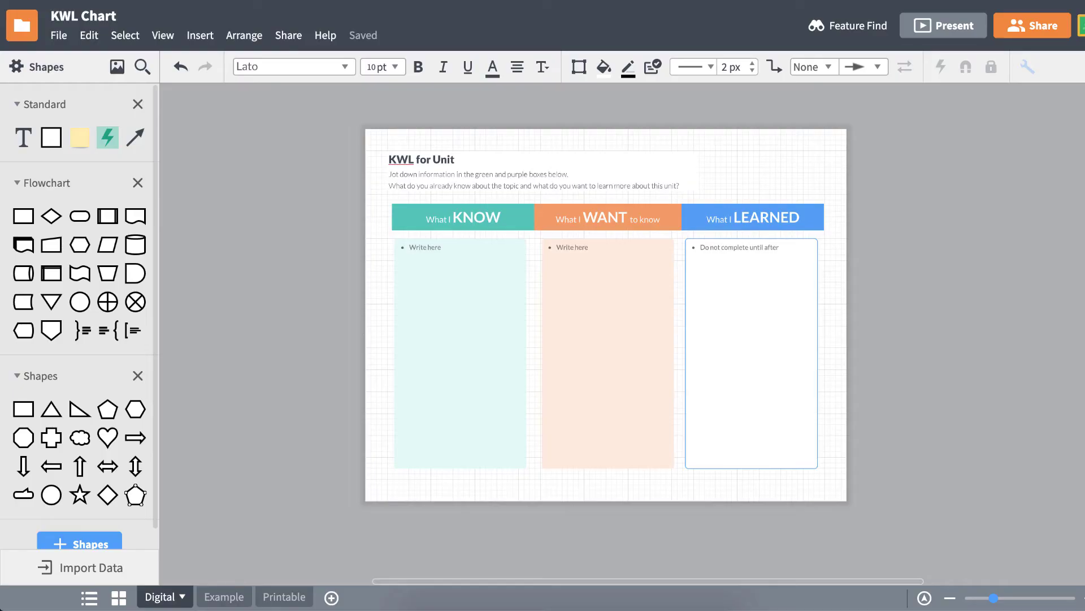
# Step: Title the KWL template "Pythagorean Theorem", widening its text box, aligning it left and setting the text to 24 pt
pyautogui.scroll(5, 620, 204)
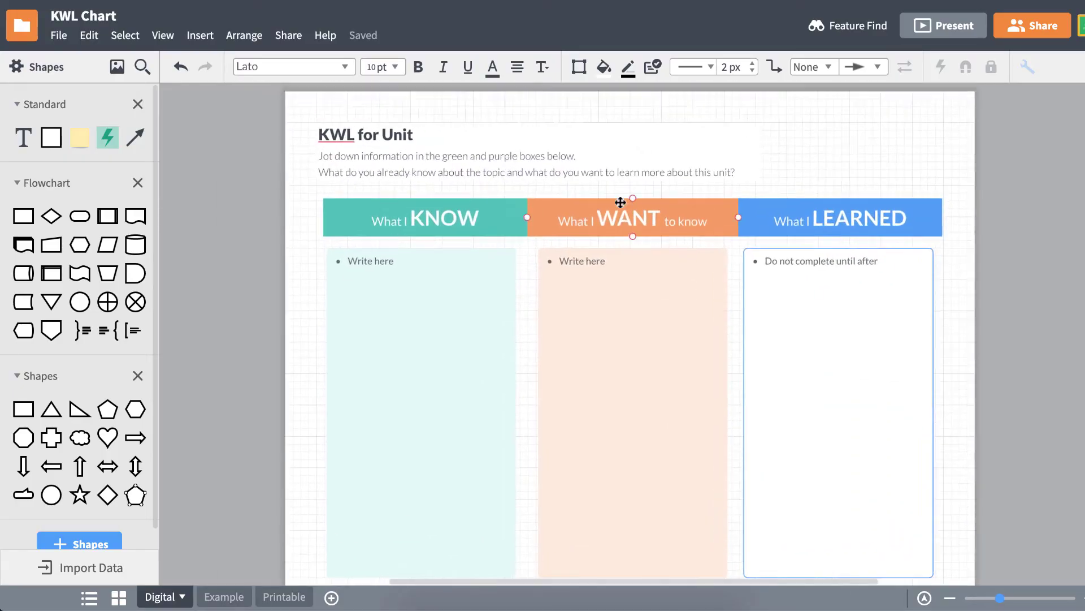
pyautogui.doubleClick(373, 127)
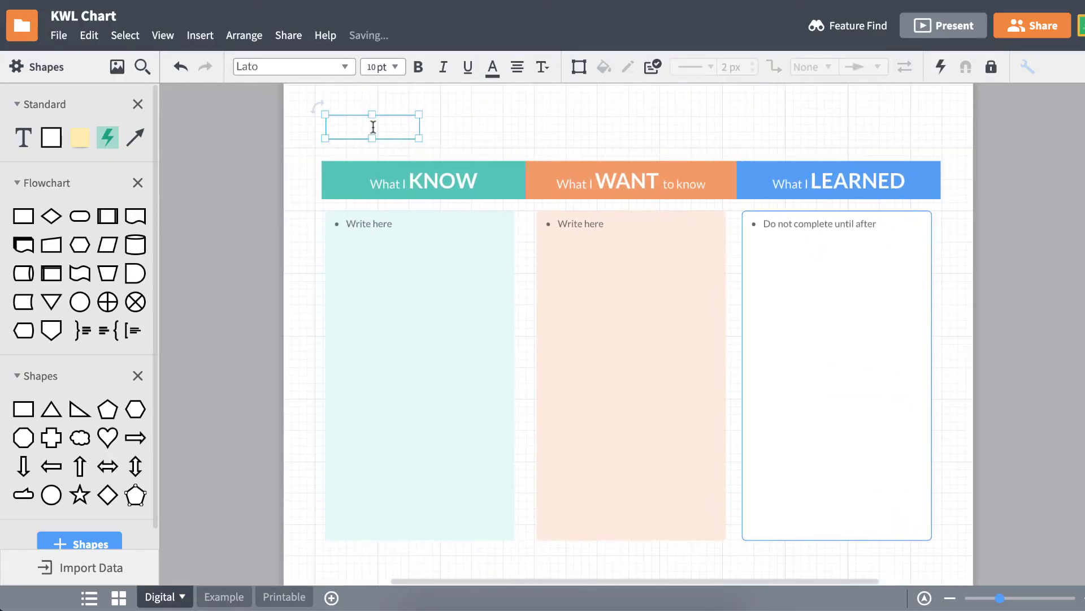
pyautogui.write('Pythagorean Theorem')
pyautogui.moveTo(419, 139); pyautogui.dragTo(573, 155)
pyautogui.click(518, 66)
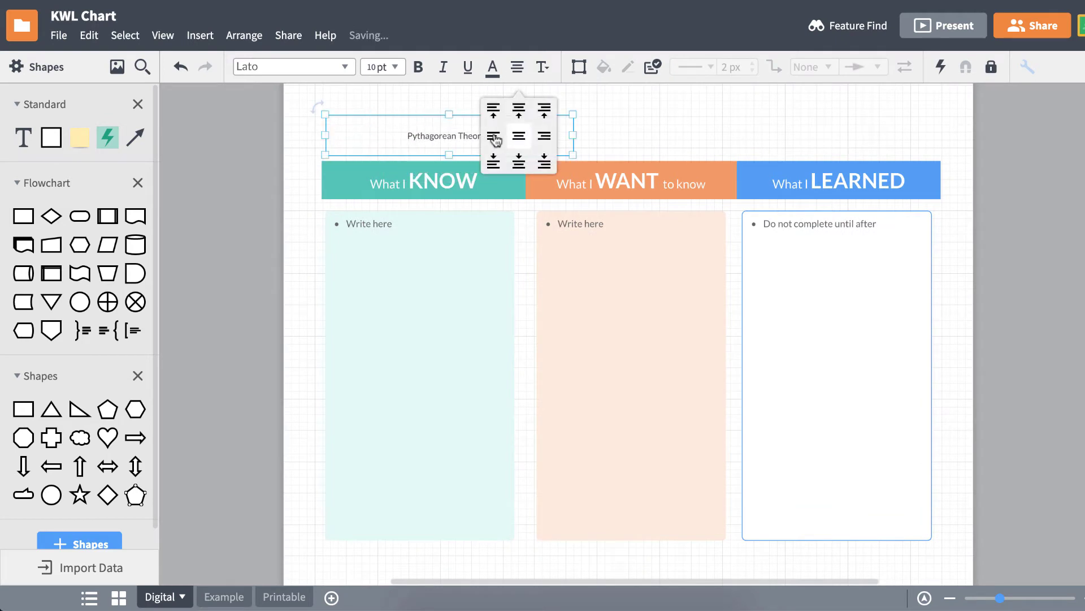
pyautogui.click(495, 137)
pyautogui.click(383, 67)
pyautogui.click(382, 313)
# Step: Fill the What I KNOW column with "Math concept" and a bullet beginning "Something to do with", plus a note on the hypotenuse
pyautogui.doubleClick(381, 237)
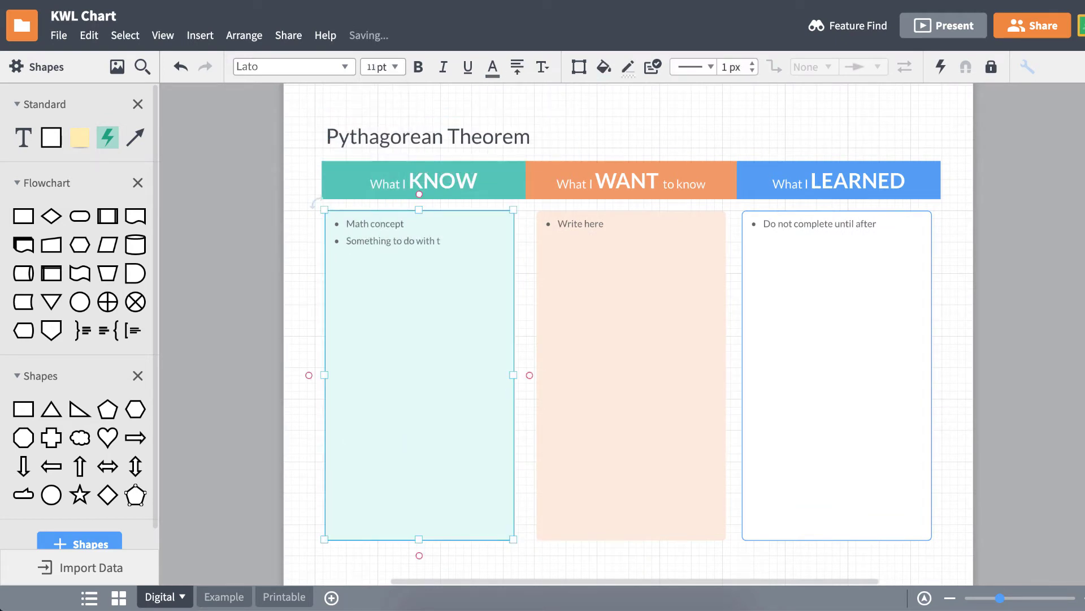
pyautogui.write('potenuse')
pyautogui.press('Return')
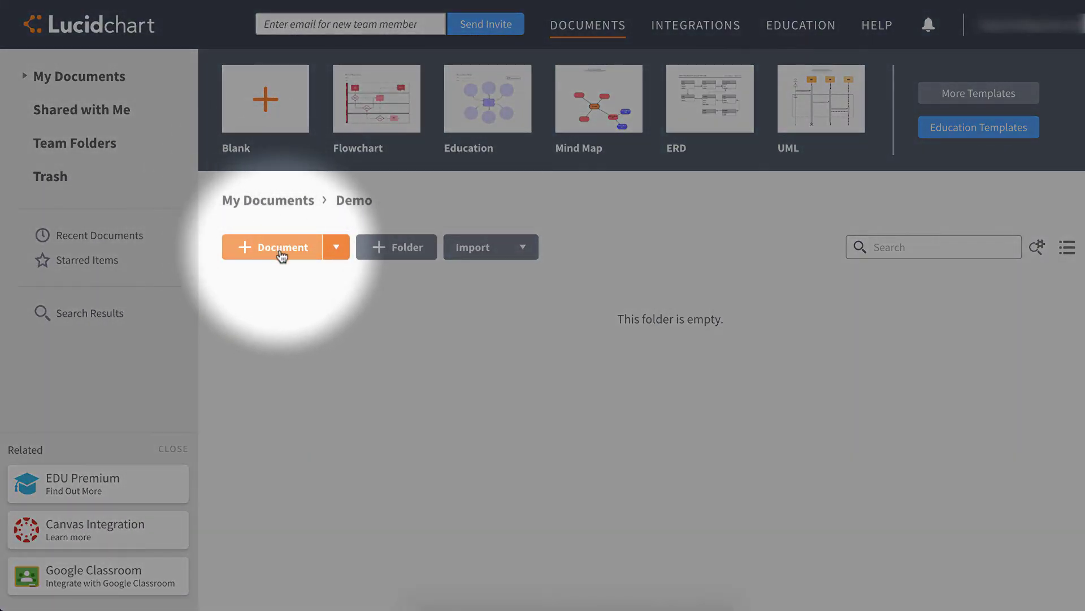
# Step: Create a blank document and draw a wide, thin header rectangle near the top centre of the page
pyautogui.click(275, 254)
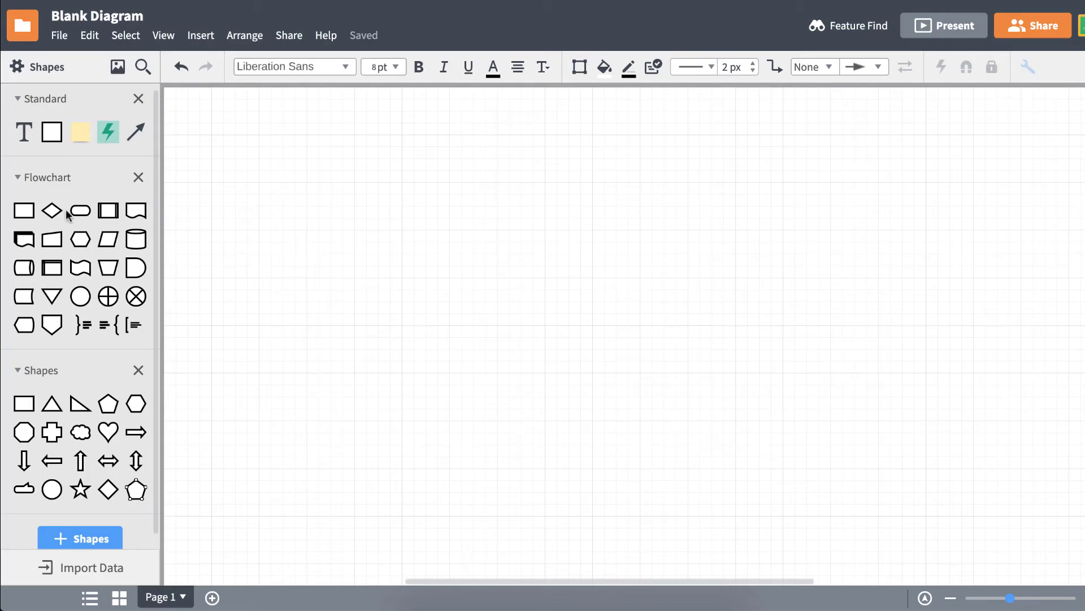
pyautogui.click(144, 182)
pyautogui.moveTo(24, 258); pyautogui.dragTo(664, 219)
pyautogui.moveTo(555, 253); pyautogui.dragTo(533, 215)
pyautogui.moveTo(546, 200); pyautogui.dragTo(593, 141)
# Step: Place a rectangle flush under the header's left end and widen the header rectangle to the right
pyautogui.moveTo(24, 258); pyautogui.dragTo(480, 194)
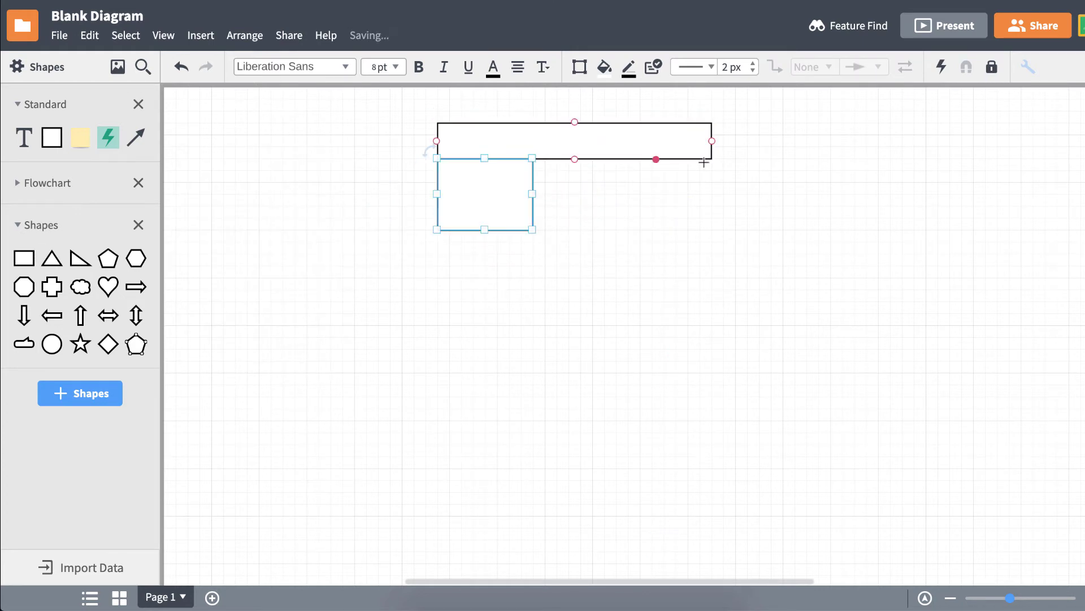
pyautogui.click(693, 145)
pyautogui.moveTo(711, 141); pyautogui.dragTo(747, 139)
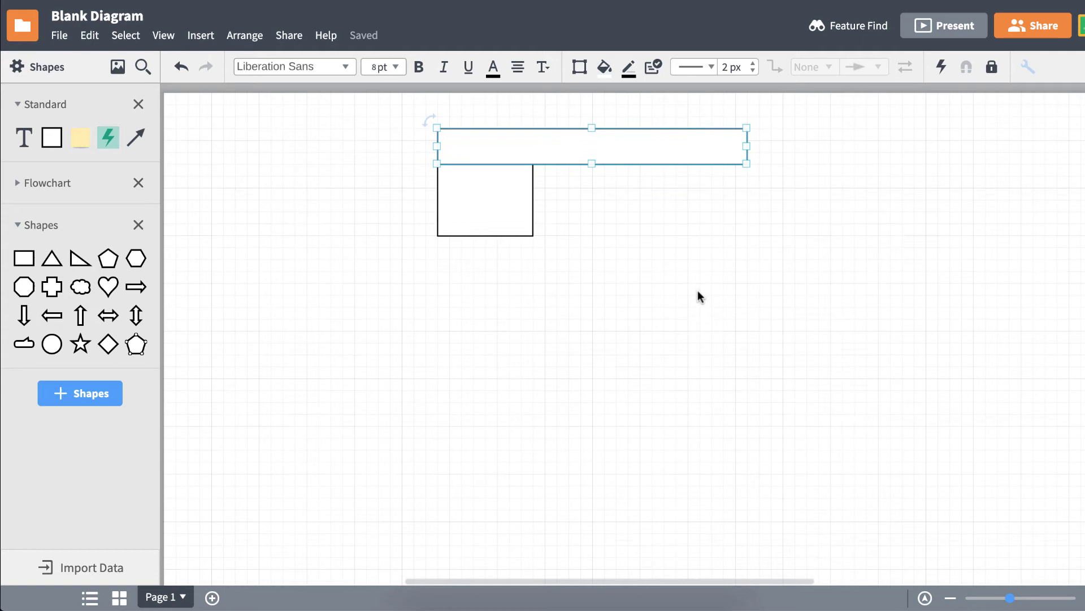
# Step: Enlarge the cell under the header and duplicate it downward to form a left column of three stacked cells
pyautogui.click(512, 208)
pyautogui.moveTo(533, 199); pyautogui.dragTo(569, 200)
pyautogui.moveTo(504, 236); pyautogui.dragTo(507, 281)
pyautogui.moveTo(502, 213); pyautogui.dragTo(506, 473)
# Step: Add three rectangles beside the left cells, each sized to match its row and reach the header's right edge
pyautogui.moveTo(24, 258); pyautogui.dragTo(616, 199)
pyautogui.moveTo(664, 241); pyautogui.dragTo(747, 283)
pyautogui.moveTo(23, 258); pyautogui.dragTo(620, 320)
pyautogui.moveTo(663, 356); pyautogui.dragTo(749, 402)
pyautogui.moveTo(23, 259); pyautogui.dragTo(616, 431)
pyautogui.moveTo(665, 475); pyautogui.dragTo(747, 521)
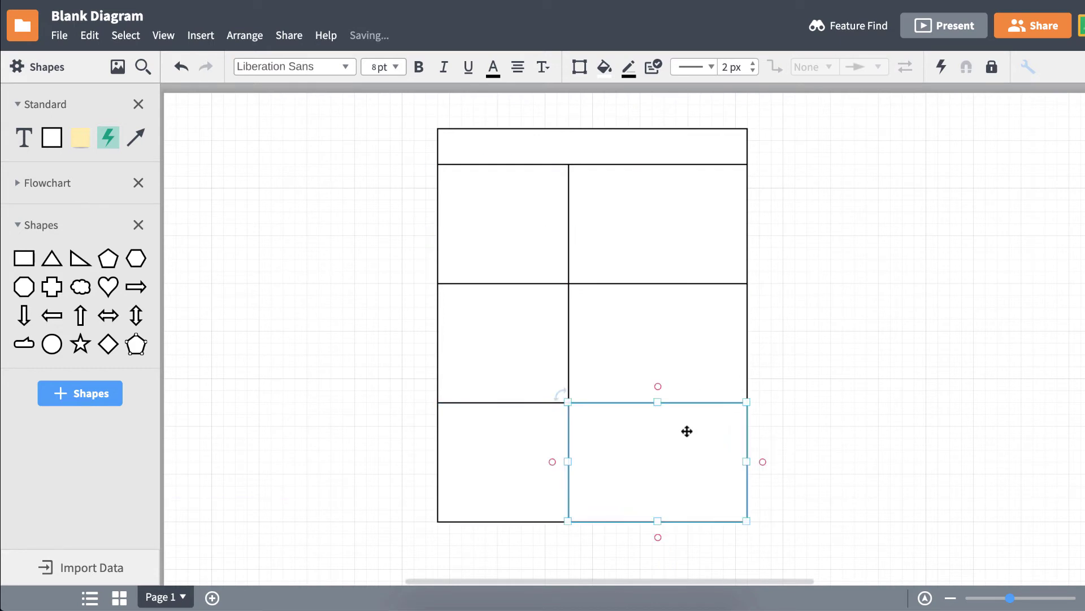
# Step: Label the header "Topic" and the three left cells "K", "W" and "L" from top to bottom
pyautogui.click(582, 144)
pyautogui.click(500, 217)
pyautogui.write('K')
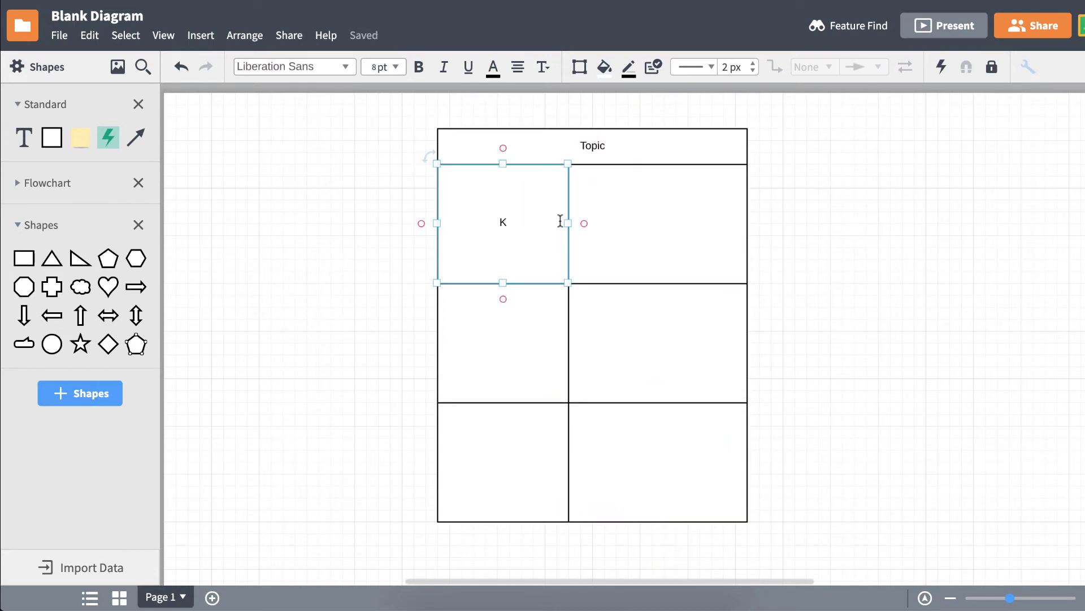
pyautogui.click(504, 343)
pyautogui.write('W')
pyautogui.click(520, 460)
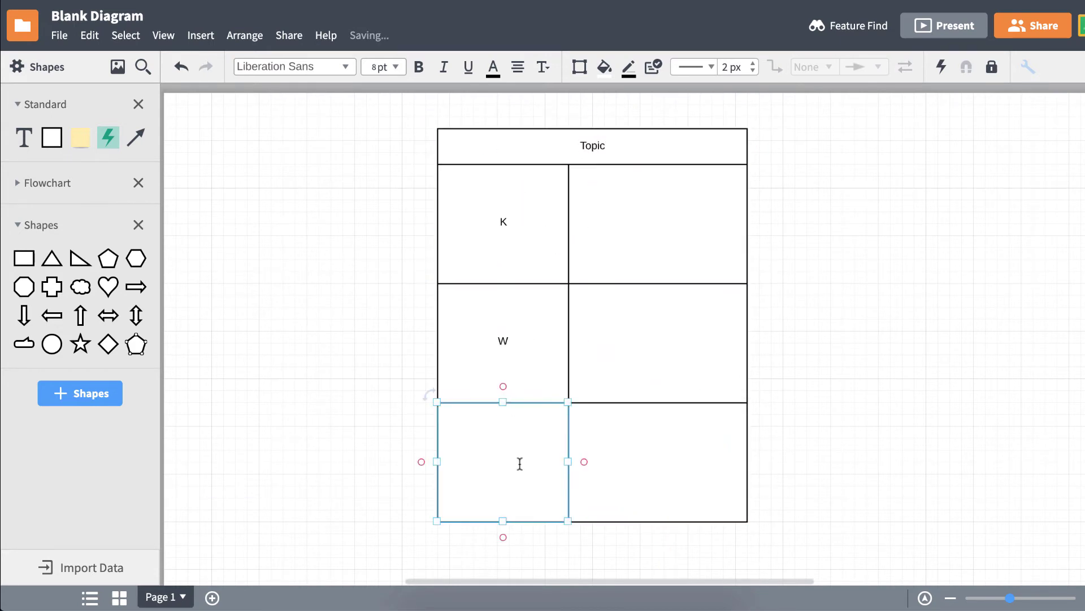
pyautogui.click(785, 399)
# Step: Fill the header and K cell with magenta, the W cell with blue and the L cell with purple
pyautogui.click(631, 142)
pyautogui.click(603, 69)
pyautogui.click(562, 118)
pyautogui.click(512, 226)
pyautogui.click(602, 68)
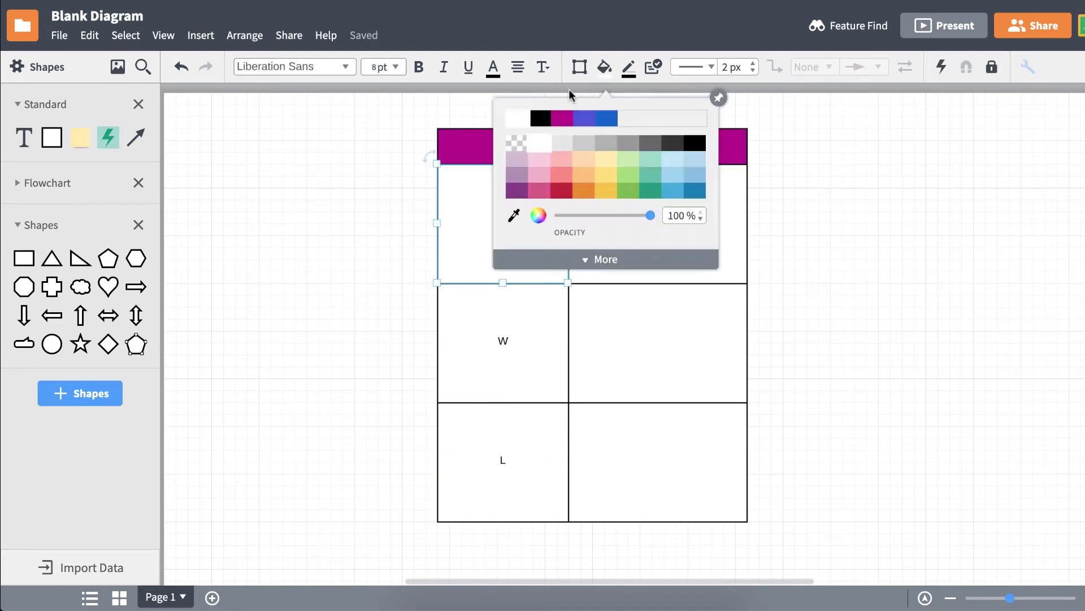
pyautogui.click(563, 118)
pyautogui.click(512, 342)
pyautogui.click(602, 69)
pyautogui.click(598, 121)
# Step: Set the text of the header and the K, W and L cells to white in the Lato Black font
pyautogui.click(475, 111)
pyautogui.moveTo(472, 110); pyautogui.dragTo(503, 452)
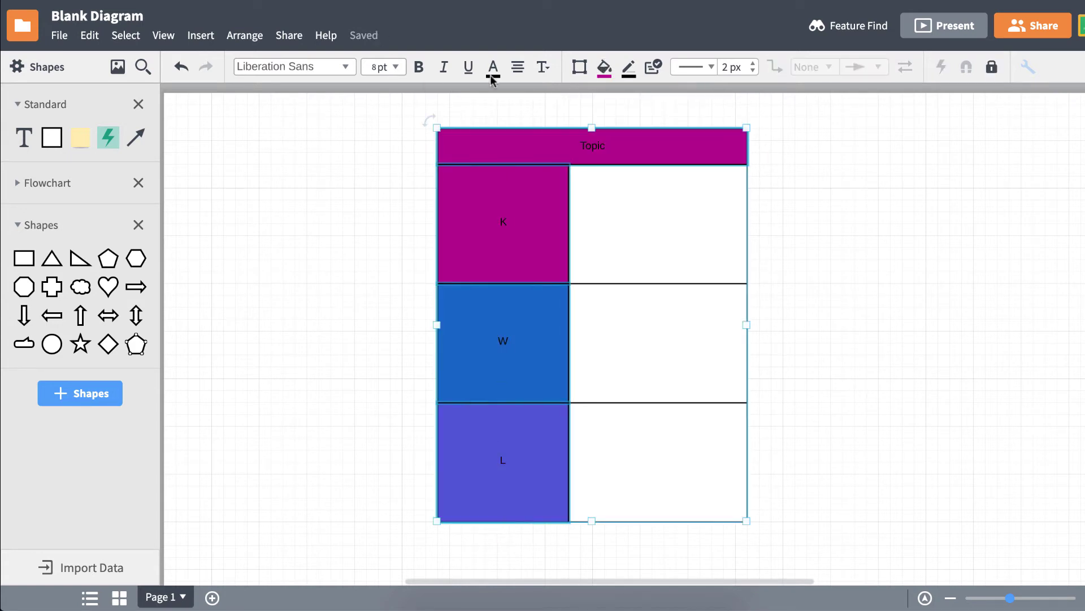
pyautogui.click(493, 68)
pyautogui.click(428, 119)
pyautogui.click(346, 68)
pyautogui.click(279, 216)
# Step: Set the K, W and L letters to 48 pt and the Topic heading to 12 pt
pyautogui.moveTo(418, 195); pyautogui.dragTo(503, 458)
pyautogui.click(398, 68)
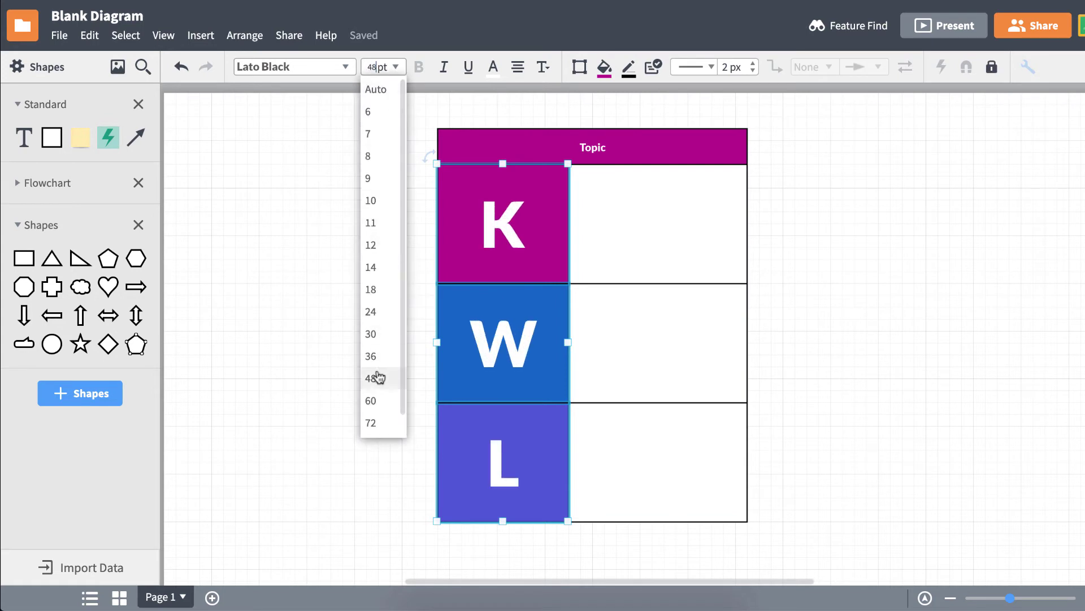
pyautogui.click(376, 378)
pyautogui.doubleClick(592, 152)
pyautogui.click(395, 68)
pyautogui.click(386, 245)
pyautogui.click(846, 181)
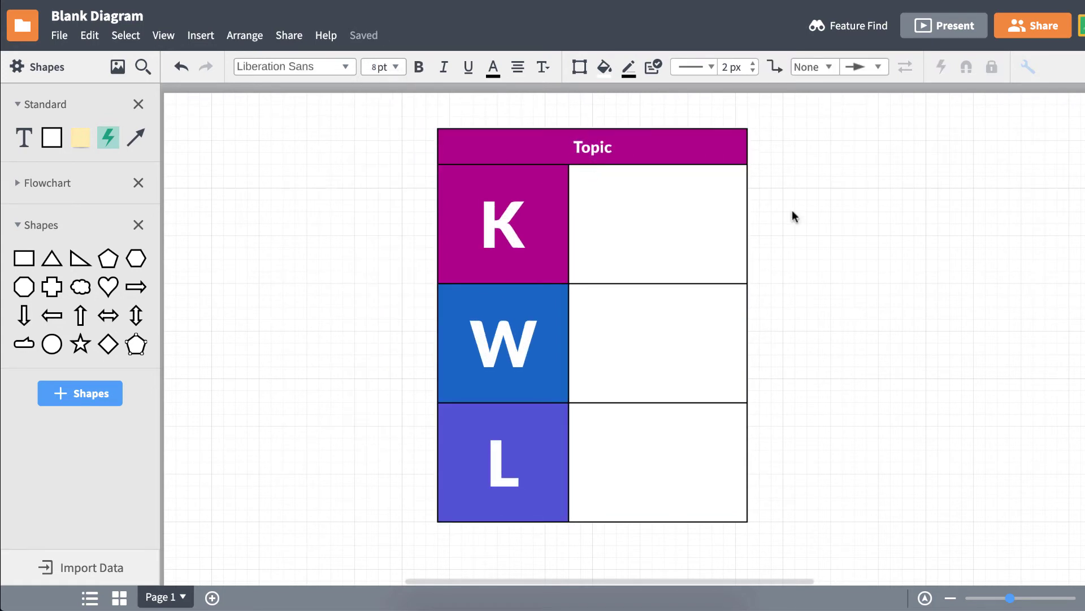
# Step: Change the chart's heading to "Great Barrier Reef" and rename the document "Great Barrier Reef"
pyautogui.doubleClick(630, 151)
pyautogui.write('Great Barrier Reef')
pyautogui.click(96, 16)
pyautogui.write('Greta Barrier R')
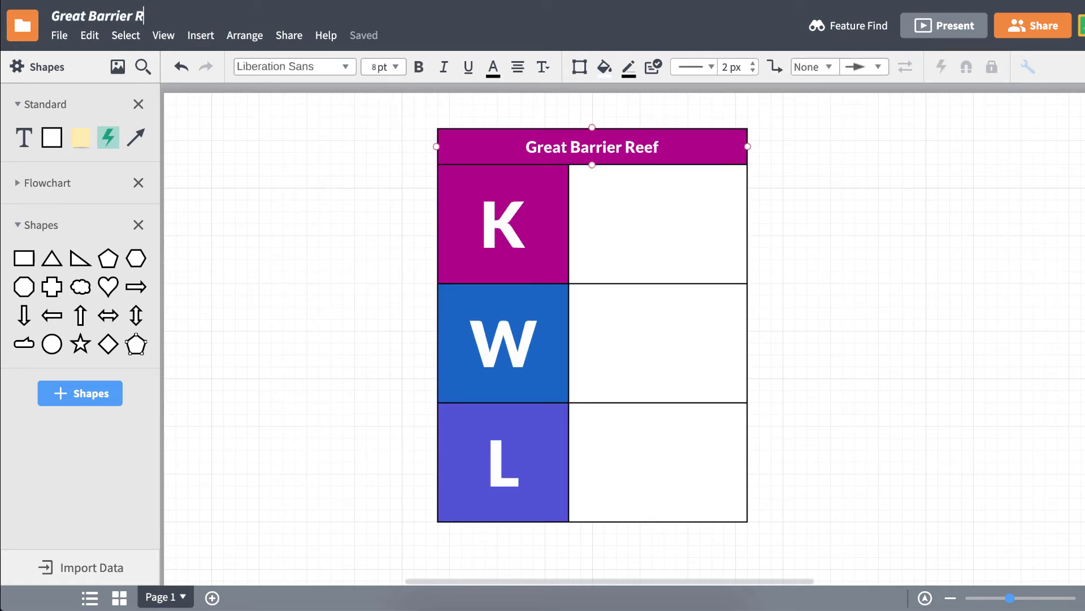
pyautogui.write('eef')
# Step: Align the text of the empty cell beside K to the top left and give it a bulleted list
pyautogui.click(652, 223)
pyautogui.scroll(-1, 651, 222)
pyautogui.click(518, 69)
pyautogui.click(494, 111)
pyautogui.click(543, 67)
pyautogui.click(572, 121)
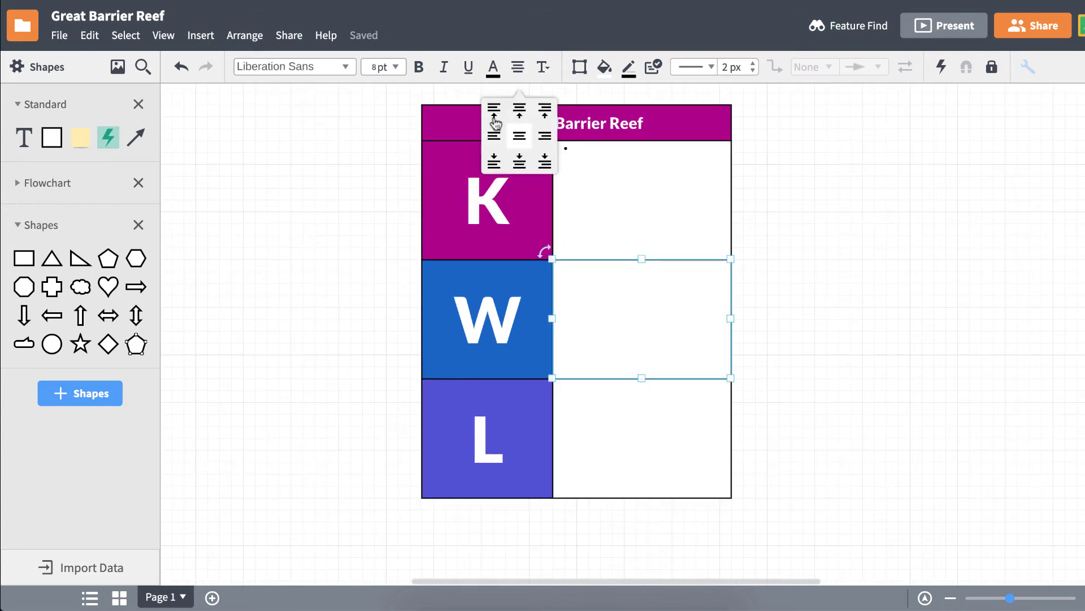
# Step: Apply the same top-left alignment and bulleted list to the empty cells beside W and L
pyautogui.click(495, 113)
pyautogui.click(543, 68)
pyautogui.click(573, 119)
pyautogui.click(575, 158)
pyautogui.click(641, 436)
pyautogui.click(544, 68)
pyautogui.click(560, 120)
pyautogui.click(572, 158)
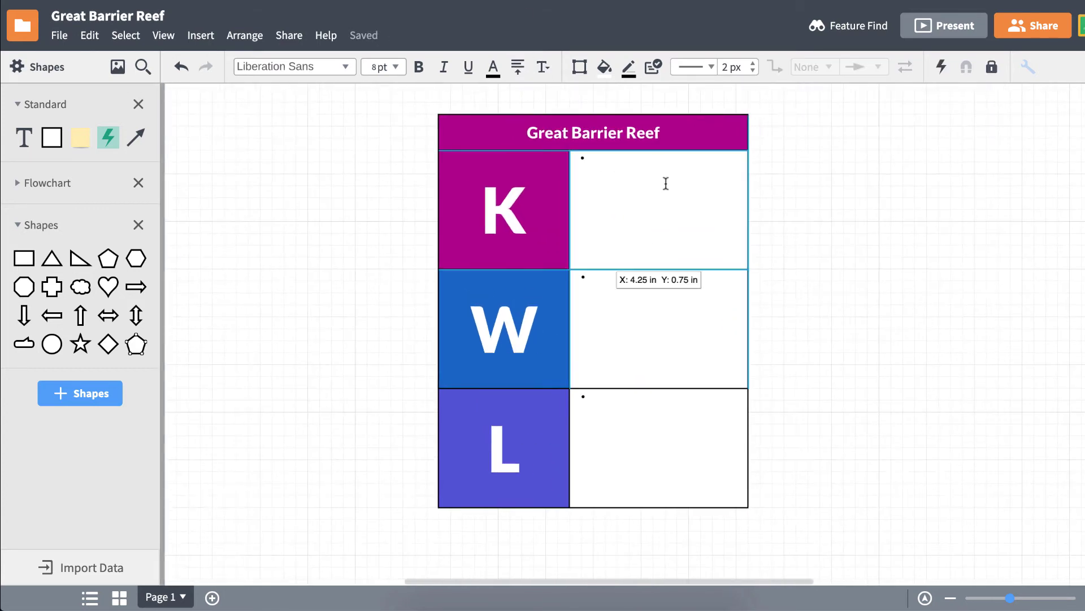
# Step: Set the three bulleted cells to the Lato font and enter "Located close to Australia" in the K row
pyautogui.keyDown('shift'); pyautogui.click(660, 327); pyautogui.keyUp('shift')
pyautogui.keyDown('shift'); pyautogui.click(659, 441); pyautogui.keyUp('shift')
pyautogui.click(305, 67)
pyautogui.click(317, 137)
pyautogui.doubleClick(611, 166)
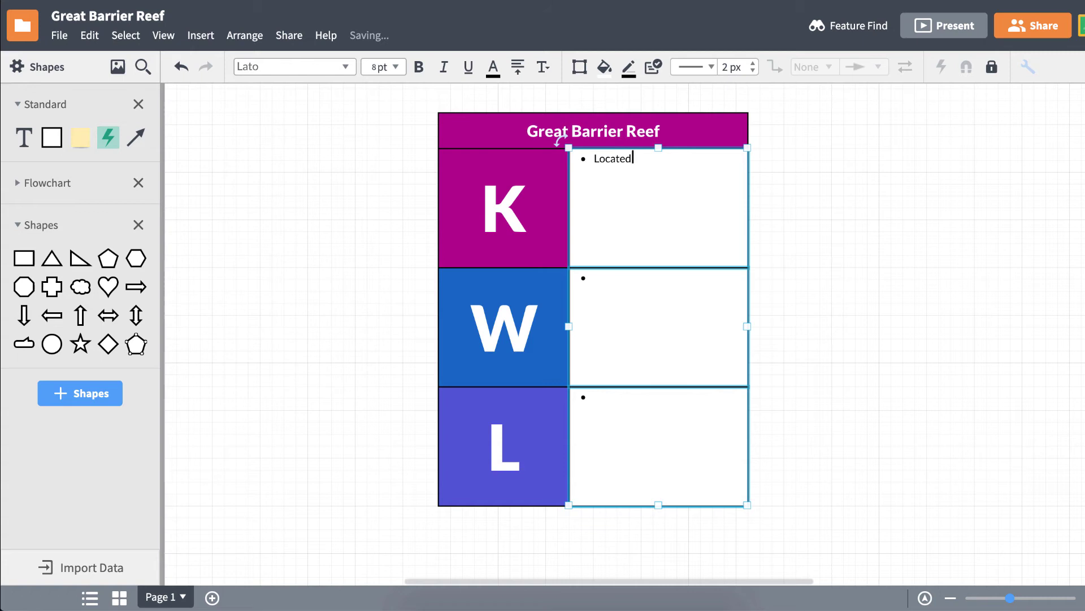
# Step: Widen the chart by extending the header and answer cells, with the answer cells meeting the K, W and L cells
pyautogui.scroll(2, 745, 187)
pyautogui.keyDown('shift'); pyautogui.click(744, 247); pyautogui.keyUp('shift')
pyautogui.scroll(-2, 743, 247)
pyautogui.moveTo(722, 339); pyautogui.dragTo(841, 339)
pyautogui.click(523, 242)
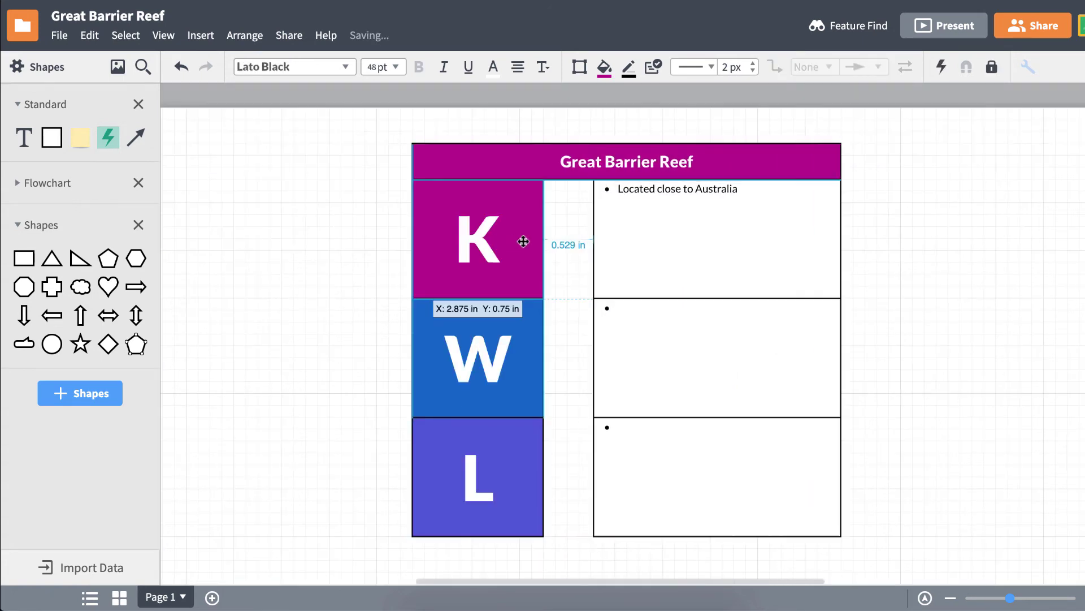
pyautogui.click(622, 240)
pyautogui.moveTo(593, 238); pyautogui.dragTo(543, 238)
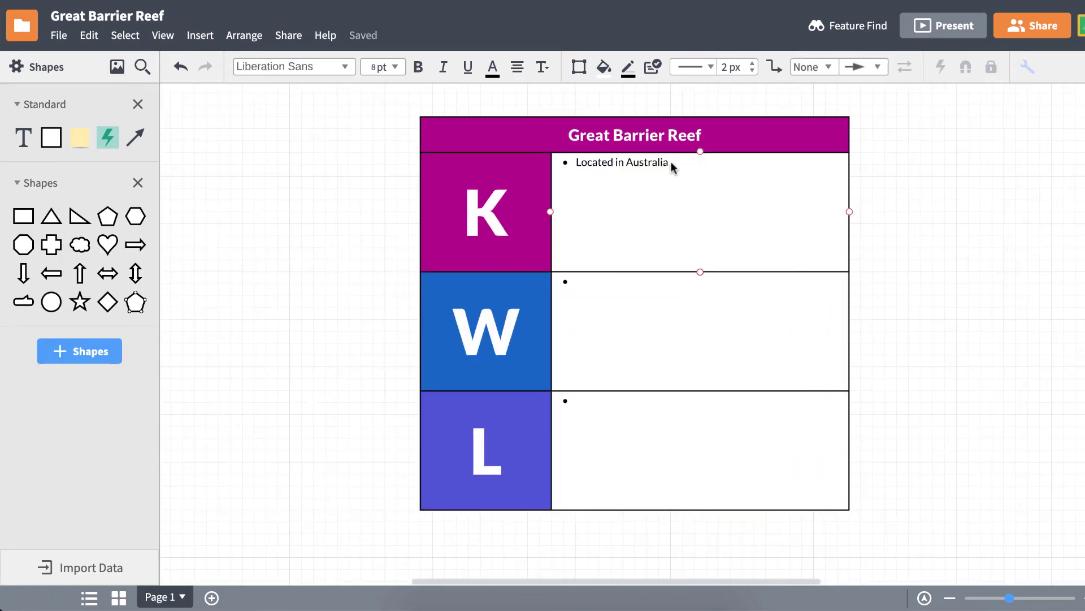
# Step: Add the bullet "Huge marine ecosystem" under K and the questions "How big is it?", "What's in it?" and "Are there laws that protect it?" under W
pyautogui.doubleClick(671, 161)
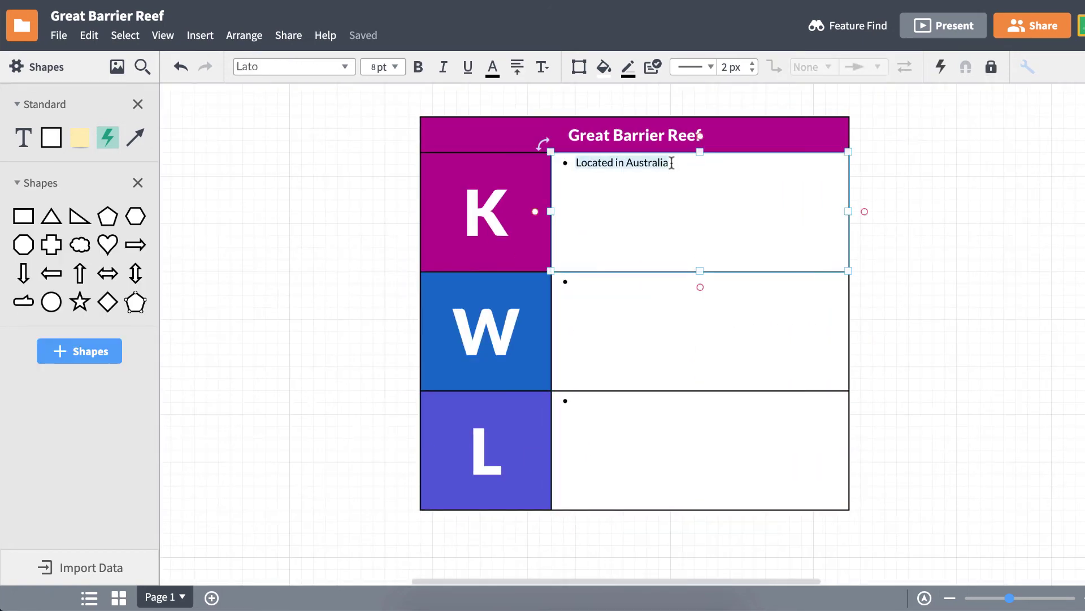
pyautogui.click(670, 161)
pyautogui.press('Return')
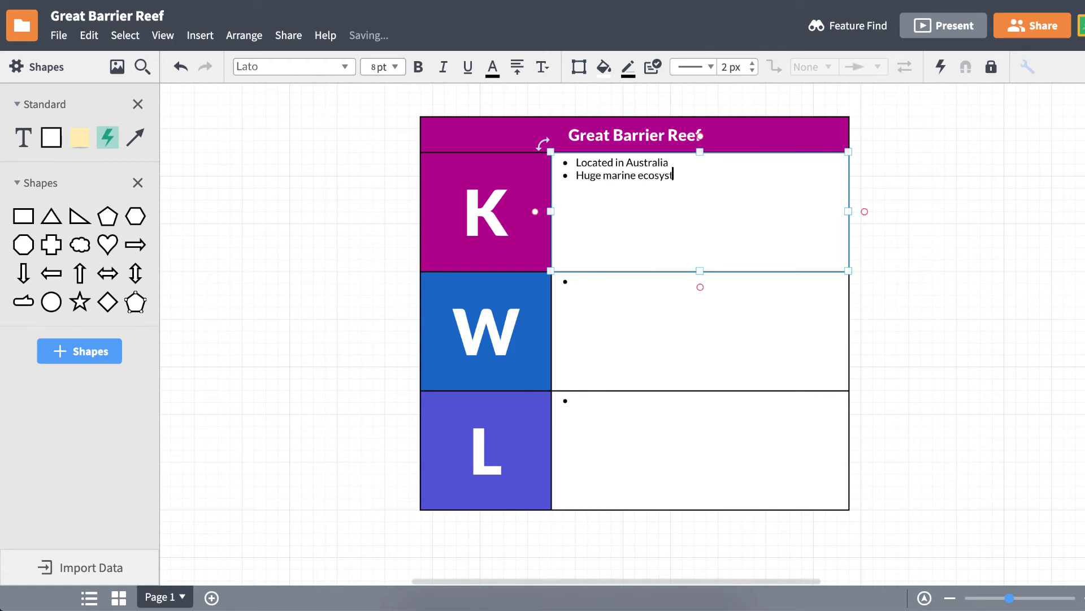
pyautogui.click(584, 289)
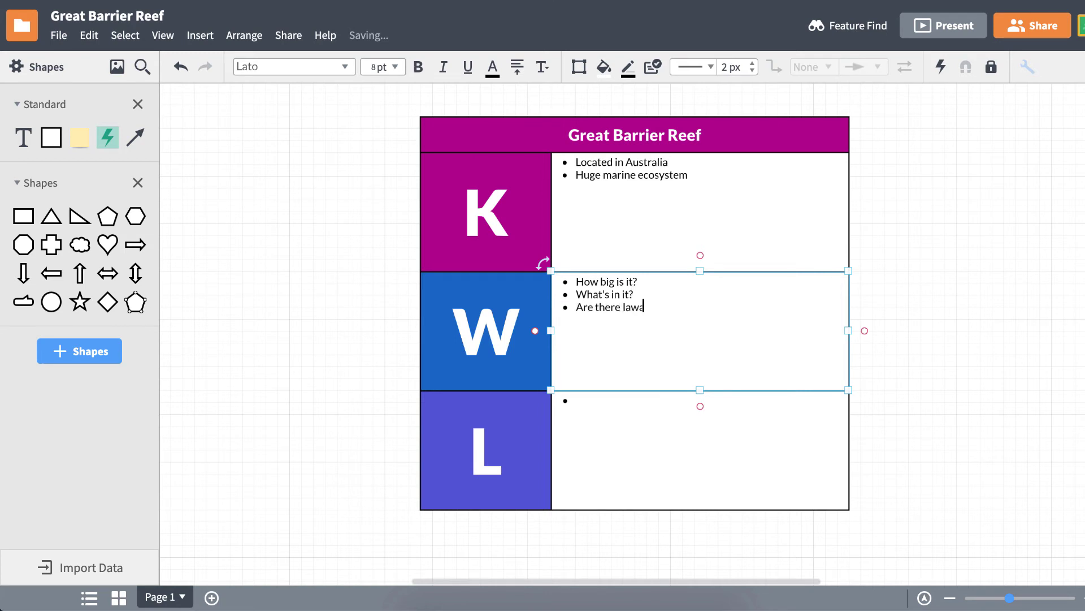
# Step: Add the bullet "Endangered" to the end of the K row's list
pyautogui.click(707, 174)
pyautogui.press('Return')
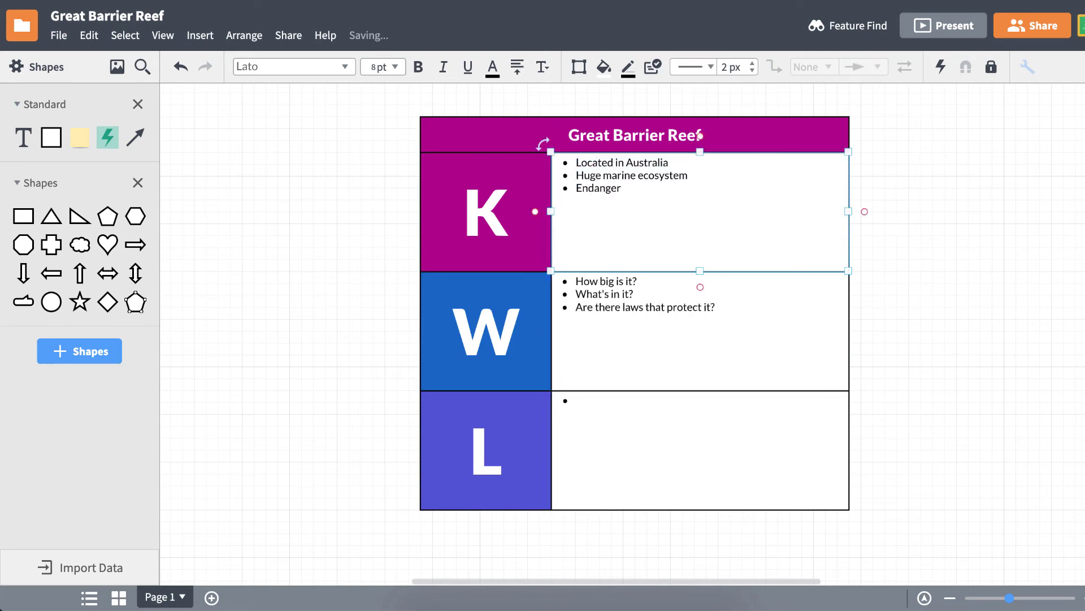
pyautogui.write('ed')
# Step: Add the question "What makes it unique?" to the end of the W row's list
pyautogui.doubleClick(724, 308)
pyautogui.click(724, 308)
pyautogui.press('Return')
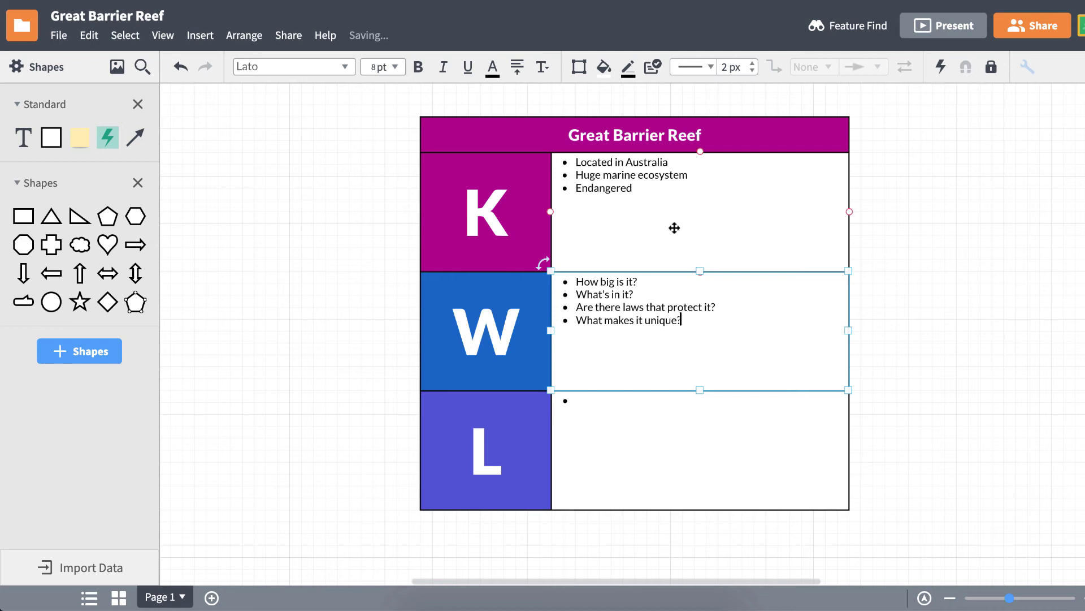
# Step: Add the bullet "Contains rare species of marine life" to the end of the K row's list
pyautogui.click(674, 228)
pyautogui.press('Return')
pyautogui.click(679, 154)
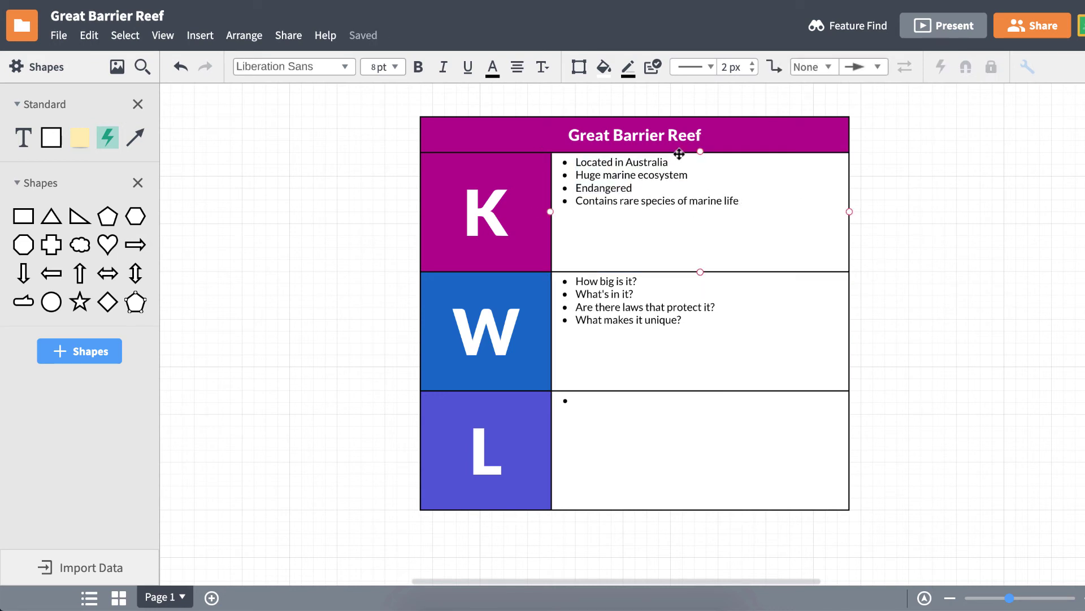
# Step: Insert a blank line between each of the bullets in the K row's list
pyautogui.doubleClick(677, 164)
pyautogui.click(699, 162)
pyautogui.press('Return')
pyautogui.press('BackSpace')
pyautogui.click(700, 189)
pyautogui.press('Return')
pyautogui.press('BackSpace')
pyautogui.click(652, 214)
pyautogui.hotkey('shift', 'Return')
# Step: Space out the W row's questions with a blank line between each bullet
pyautogui.doubleClick(643, 286)
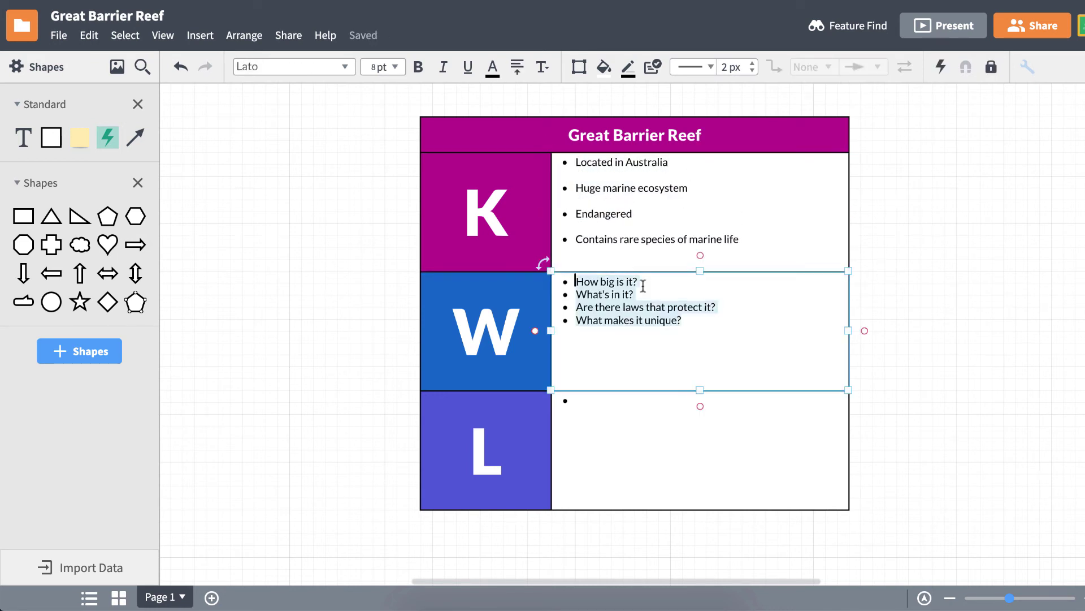
pyautogui.click(642, 284)
pyautogui.hotkey('shift', 'Return')
pyautogui.click(635, 307)
pyautogui.hotkey('shift', 'Return')
# Step: Enter "Covers 133,000 sq mil. off the coast of Queensland, Australia." as the first bullet in the L row
pyautogui.click(717, 333)
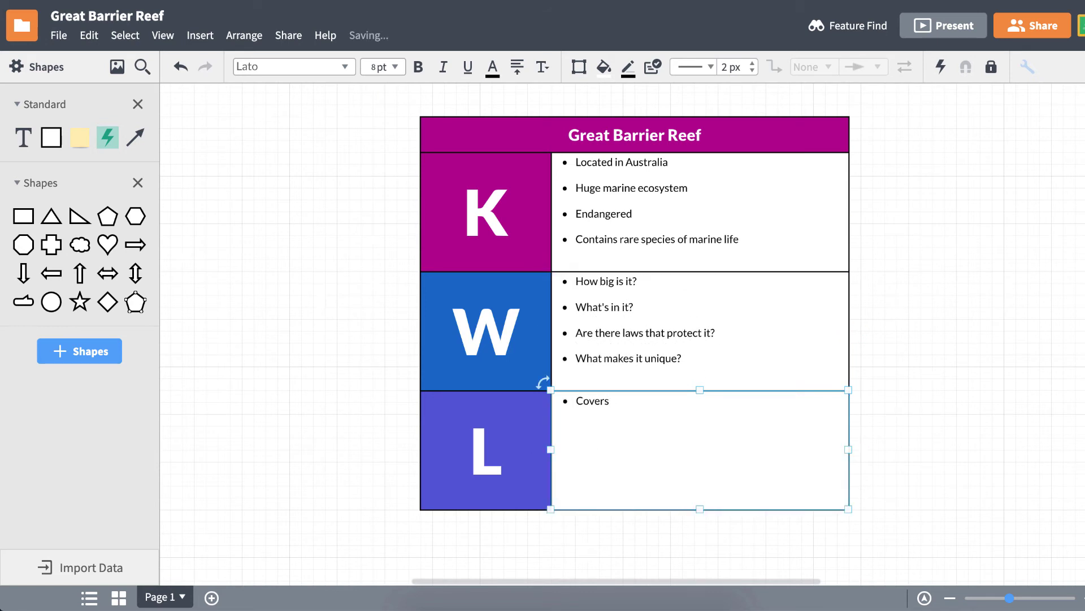
pyautogui.press('BackSpace')
pyautogui.write('q mil. off the coast of Queensland, Australia.')
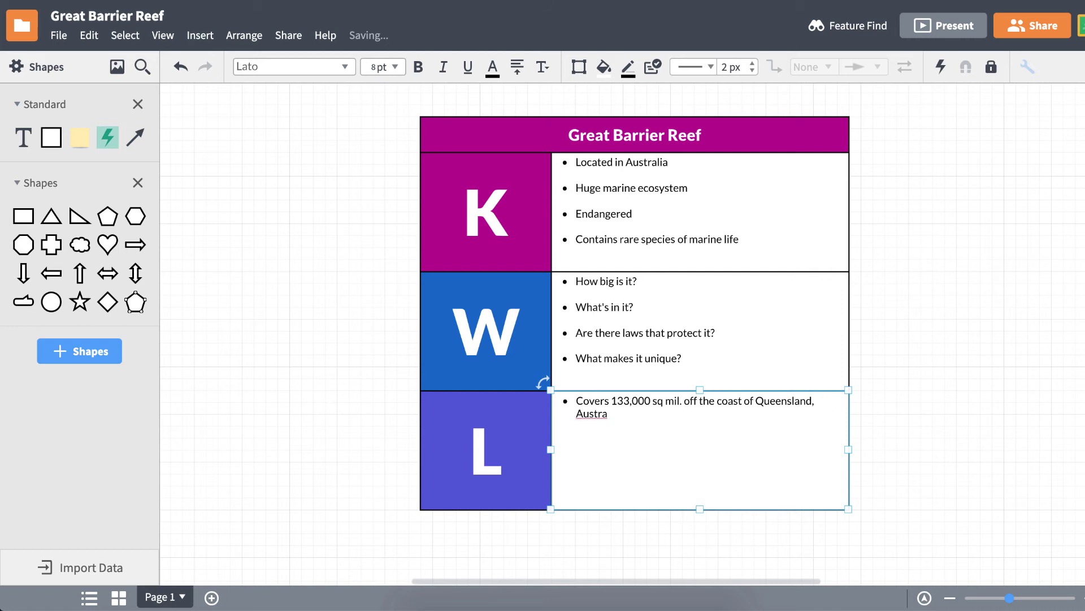
# Step: Add the bullet "Many of the varieties of marine life are considered rare and endangered." to the L row
pyautogui.press('Return')
pyautogui.write('Many of the varieties of mar')
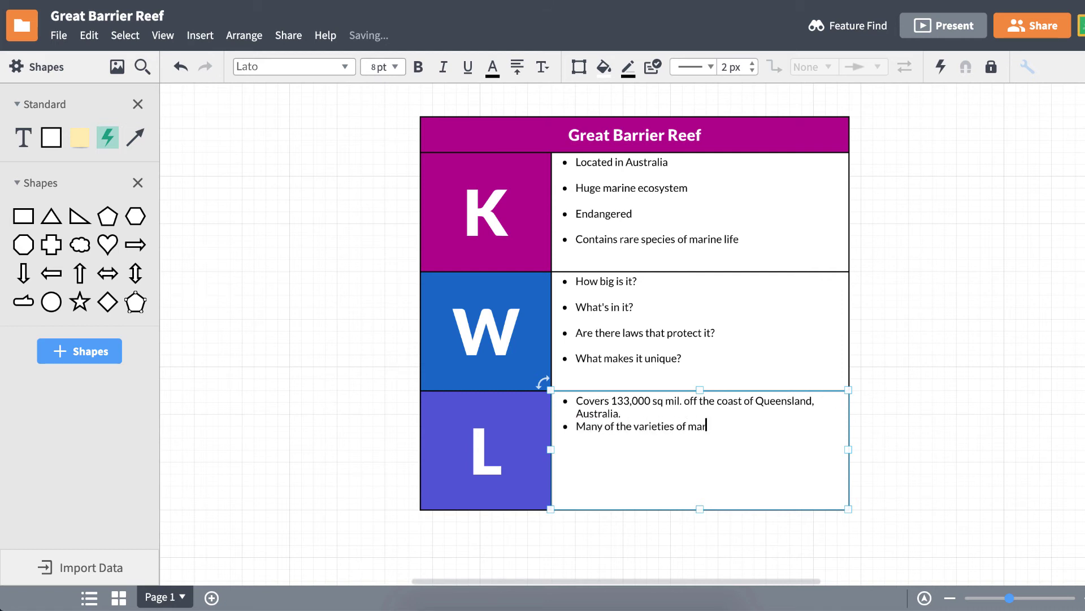
pyautogui.write('ine life are considered rare and endangered.')
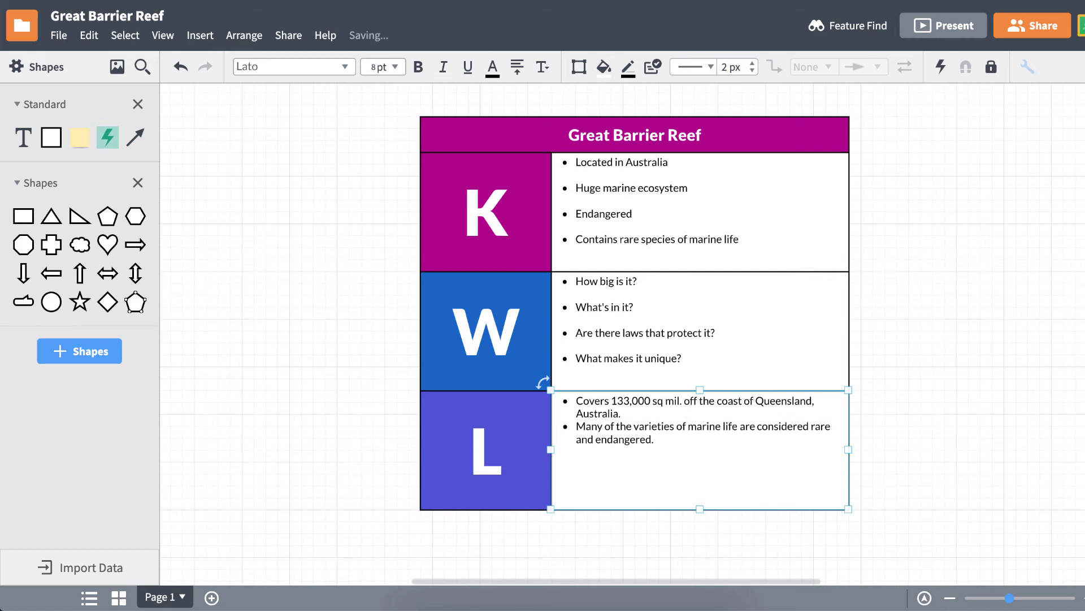
# Step: Add the L row bullet "Protected by the Great Barrier Reef Marine Park and is listed as a World Heritage Site."
pyautogui.press('Return')
pyautogui.write('Protected by the Great Barrie')
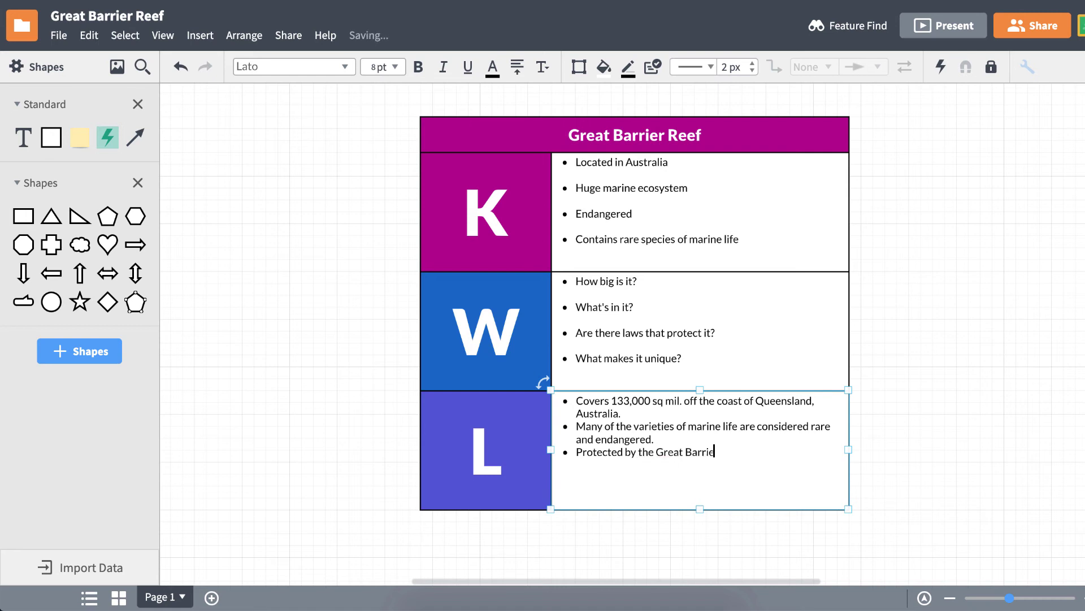
pyautogui.write('r Reef Marine Park and is listed as a World Heritage Site.')
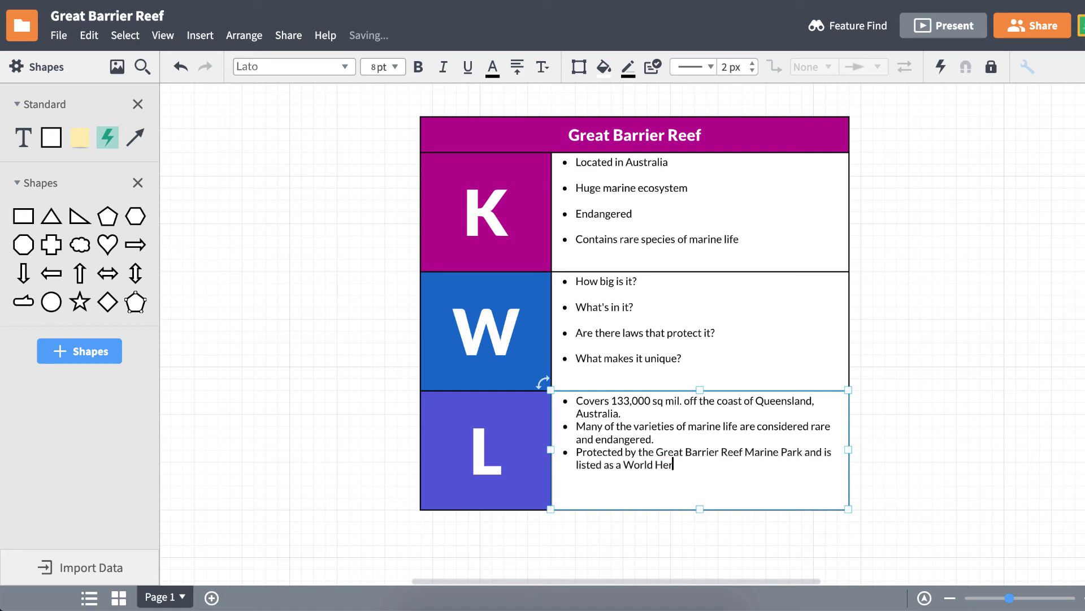
# Step: Add the bullet "Its greatest threat is climate change, closely followed by pollution." to the end of the L row's list
pyautogui.press('Return')
pyautogui.write('Its greatest threat is clima')
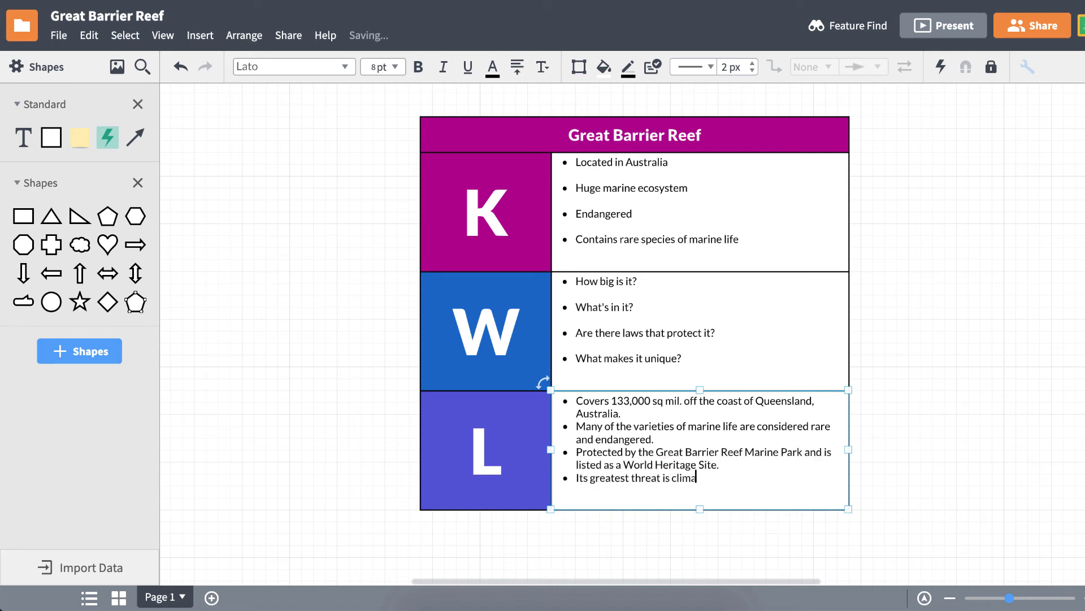
pyautogui.write('te change, closely followed by pollution.')
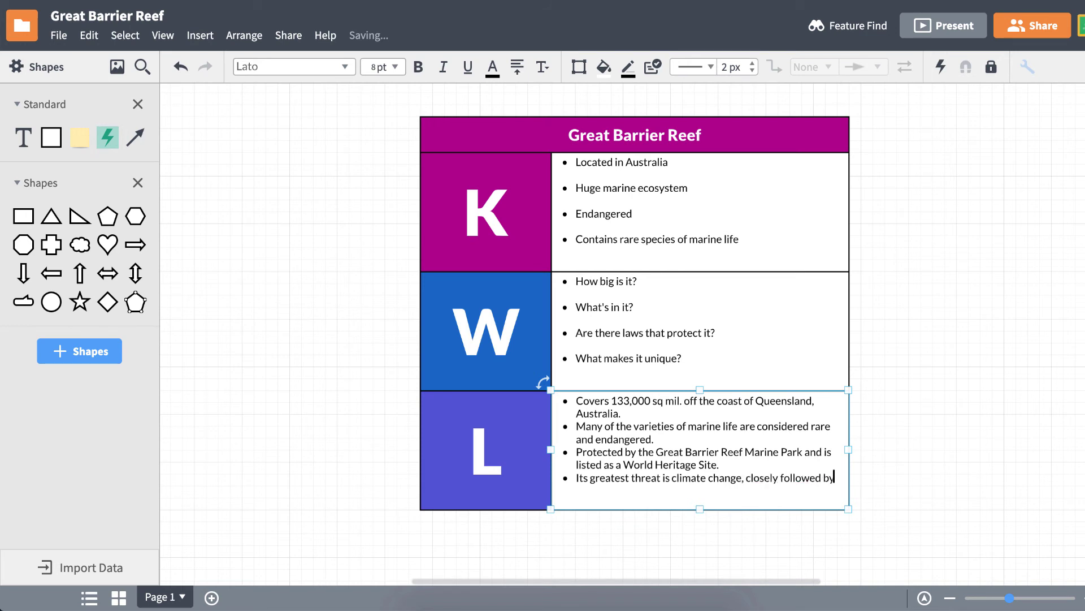
# Step: Insert blank lines between the L row's bullets and extend the L letter block down to the lower edge of its text box
pyautogui.click(636, 413)
pyautogui.hotkey('shift', 'Return')
pyautogui.click(664, 452)
pyautogui.hotkey('shift', 'Return')
pyautogui.click(732, 491)
pyautogui.hotkey('shift', 'Return')
pyautogui.click(492, 483)
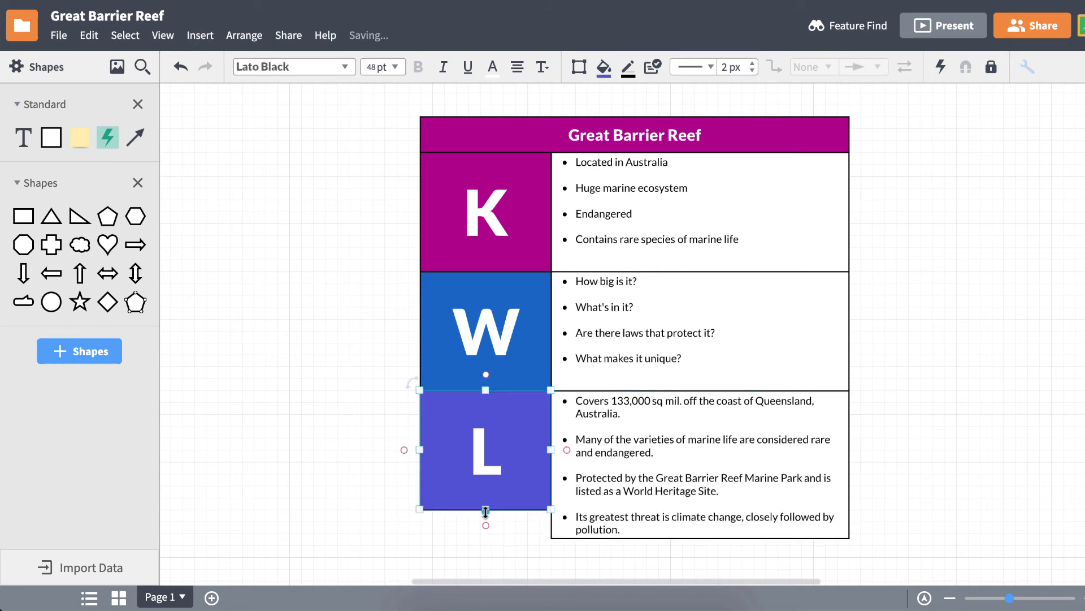
pyautogui.moveTo(485, 510); pyautogui.dragTo(486, 537)
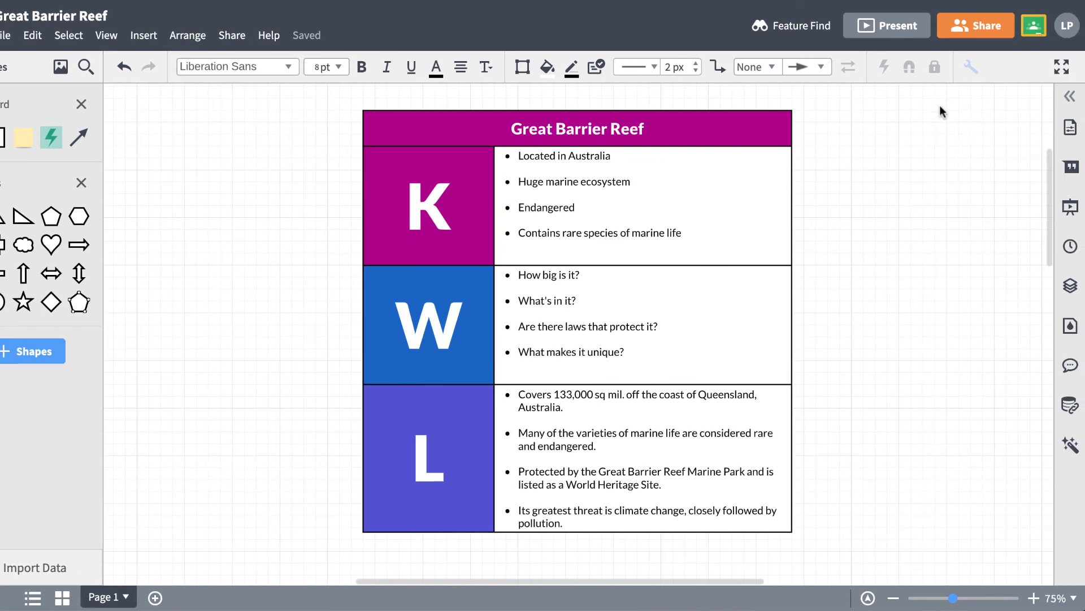
# Step: Open the document's sharing settings and show the permission levels available for invited people
pyautogui.click(971, 25)
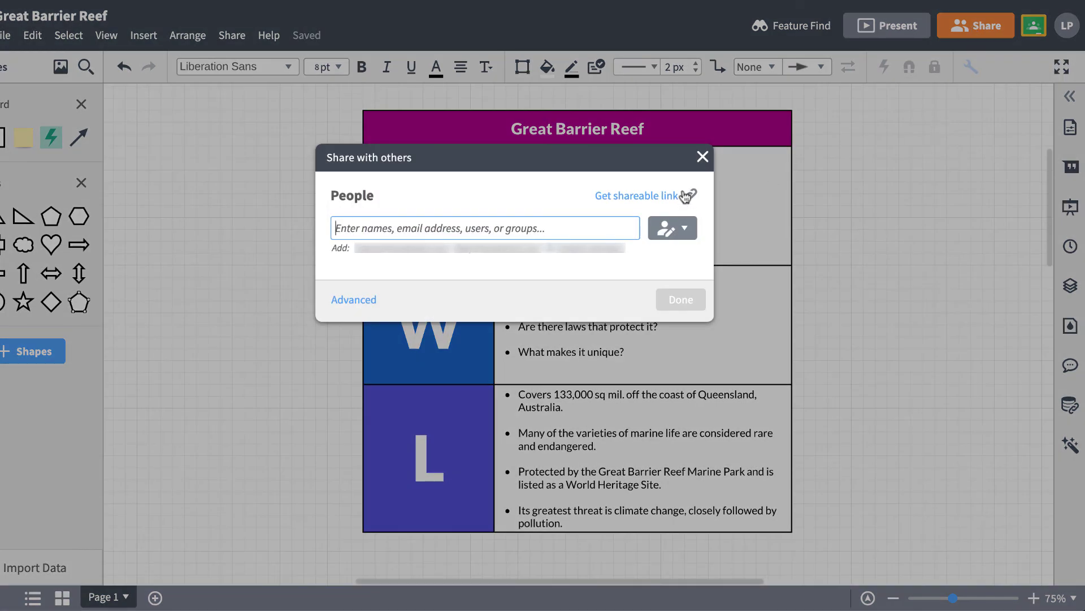
pyautogui.click(686, 229)
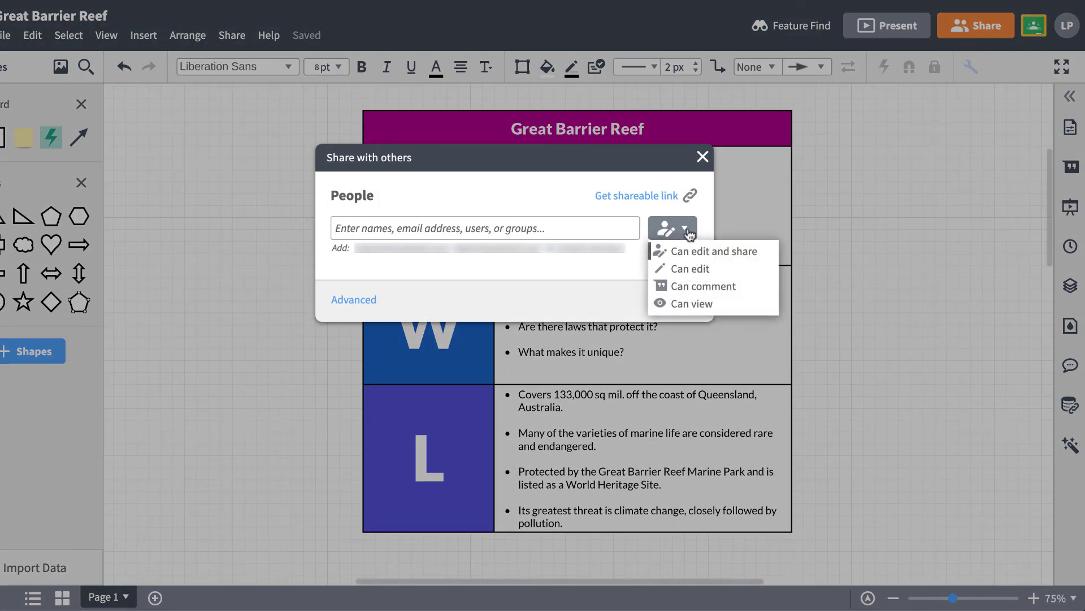